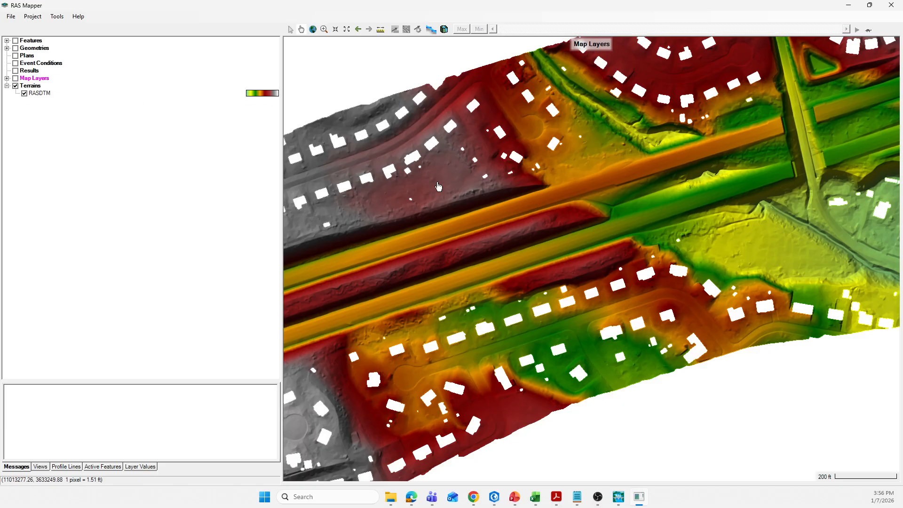
Create a virtual clone of the RASDTM terrain named RASDTMClone
click(40, 94)
right_click(45, 94)
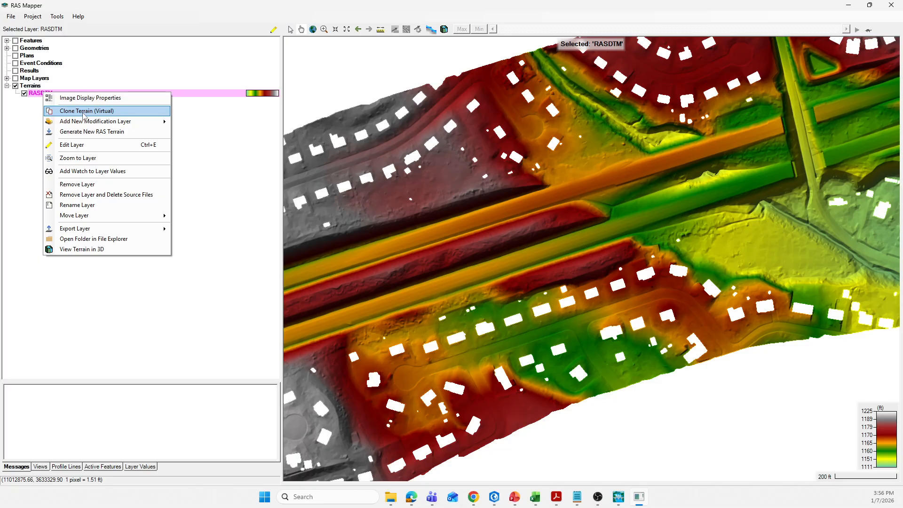
click(84, 111)
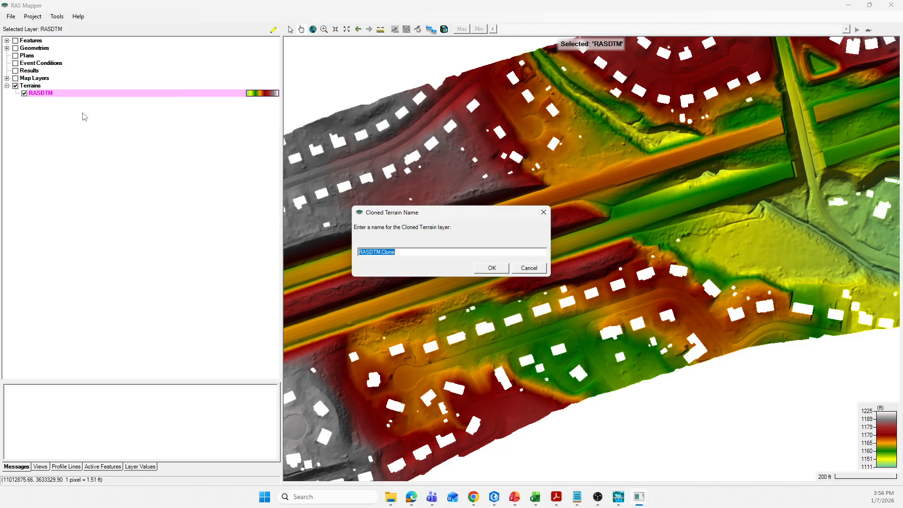
click(408, 252)
text(Cl)
click(497, 271)
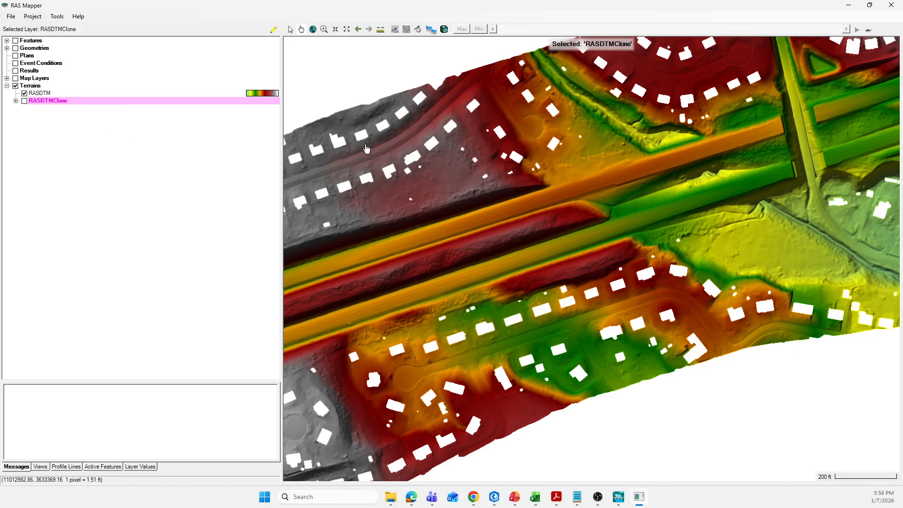
Display the RASDTMClone terrain instead of RASDTM and move it to the top of the terrain layers
click(24, 100)
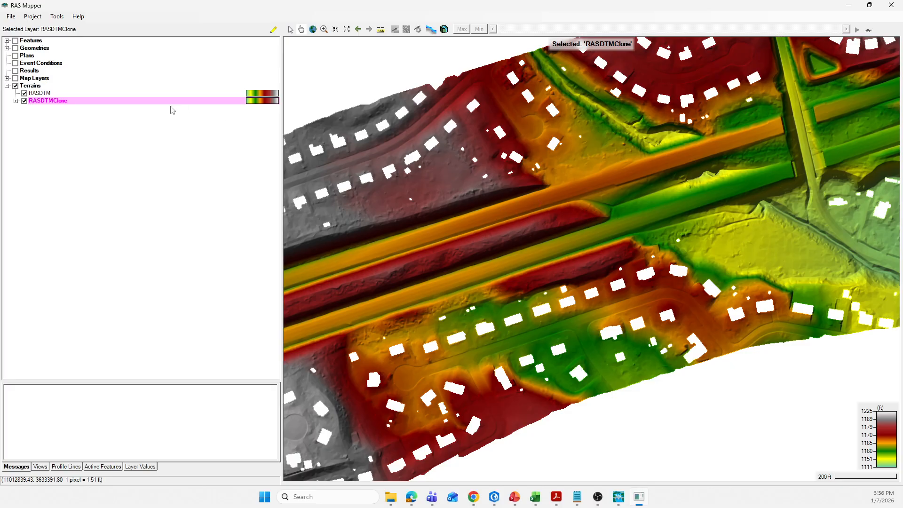
click(25, 94)
right_click(52, 102)
mouse_move(91, 133)
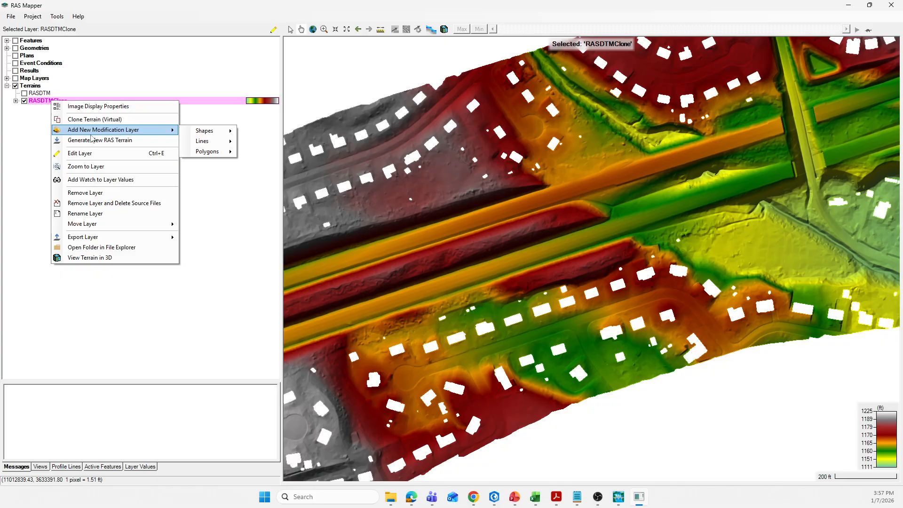
mouse_move(106, 227)
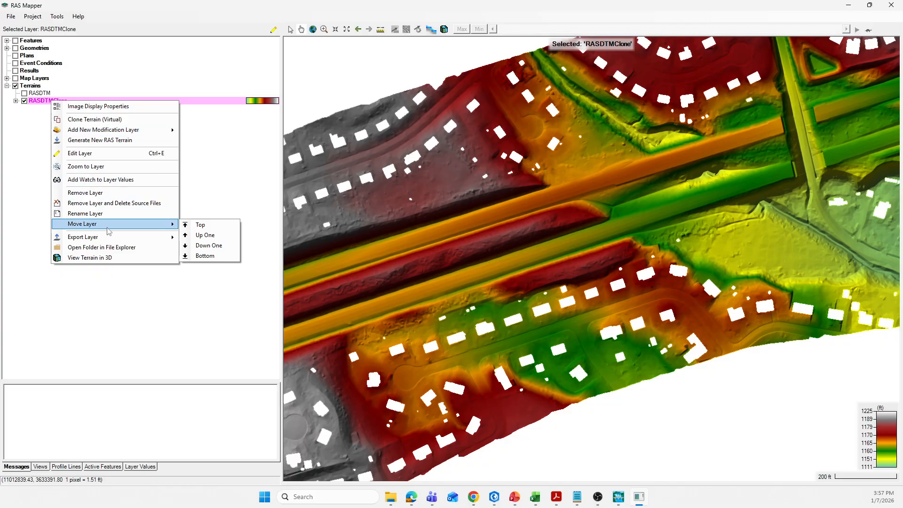
click(199, 227)
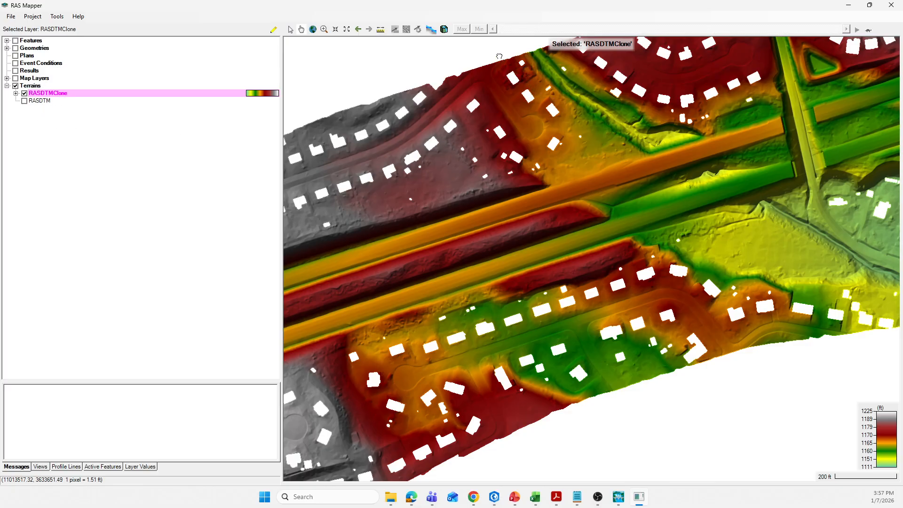
Add an Auto Fill No Data Regions polygon modification layer named FilledNoData1 to RASDTMClone
drag(500, 53, 422, 121)
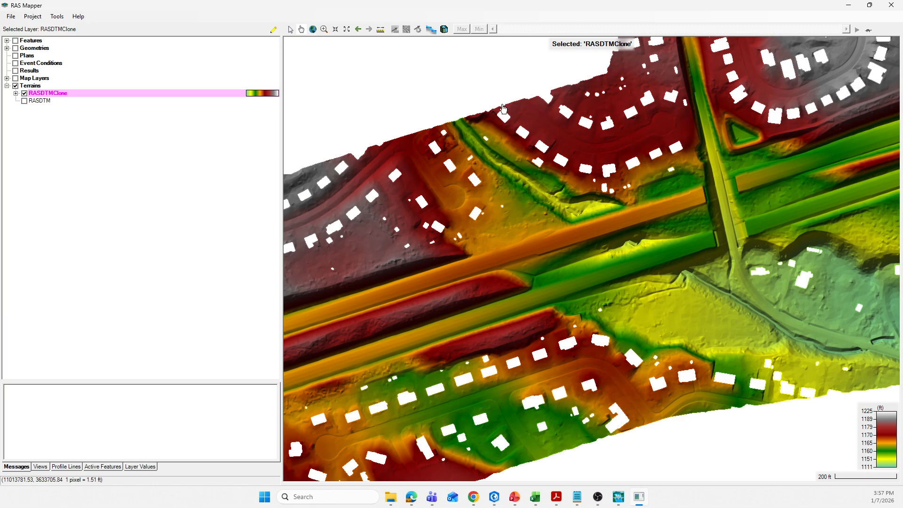
scroll(499, 101, up, 1)
drag(460, 103, 424, 94)
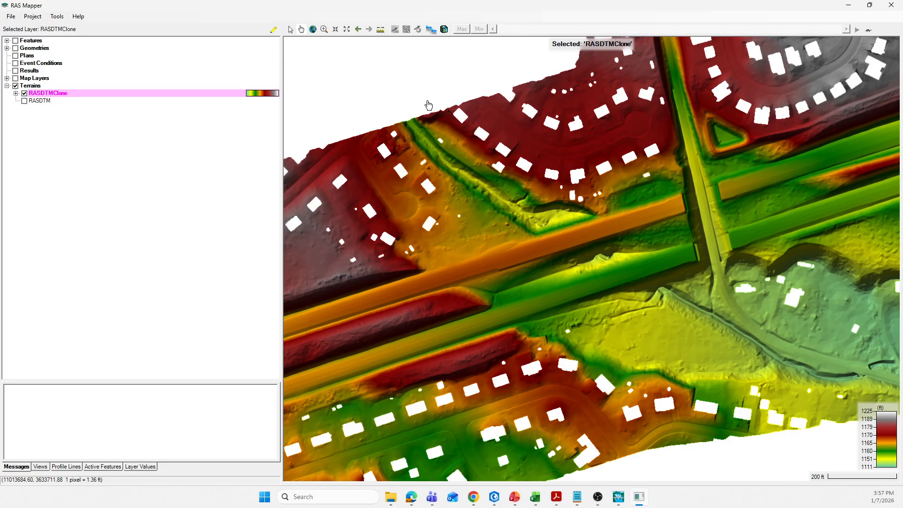
scroll(427, 104, up, 1)
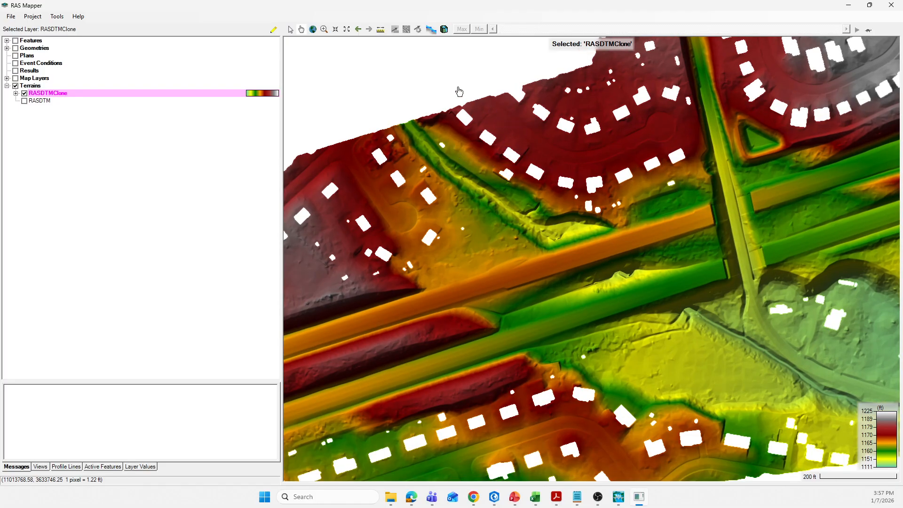
drag(459, 90, 388, 81)
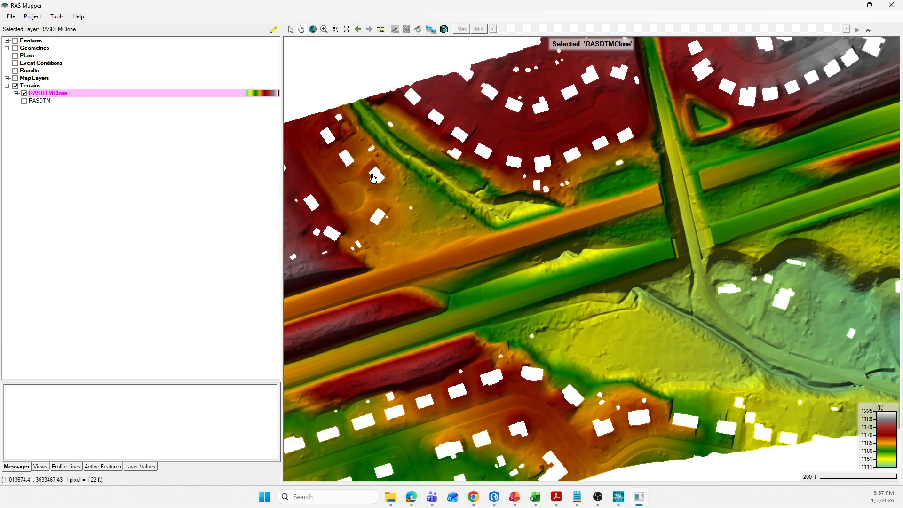
scroll(332, 139, up, 4)
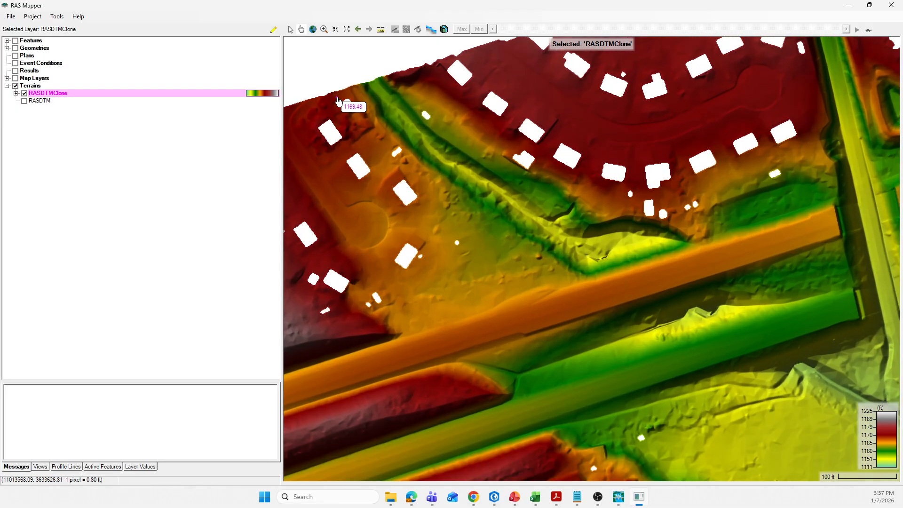
mouse_move(339, 162)
right_click(60, 96)
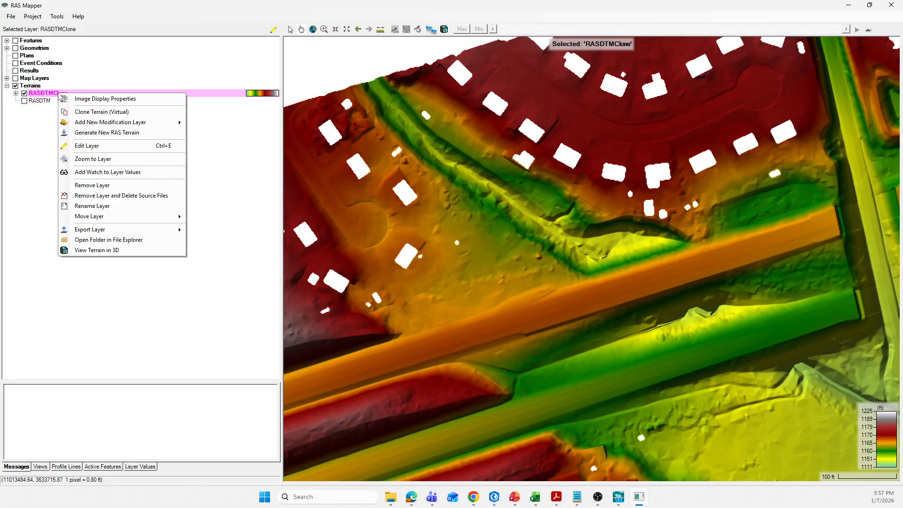
mouse_move(93, 125)
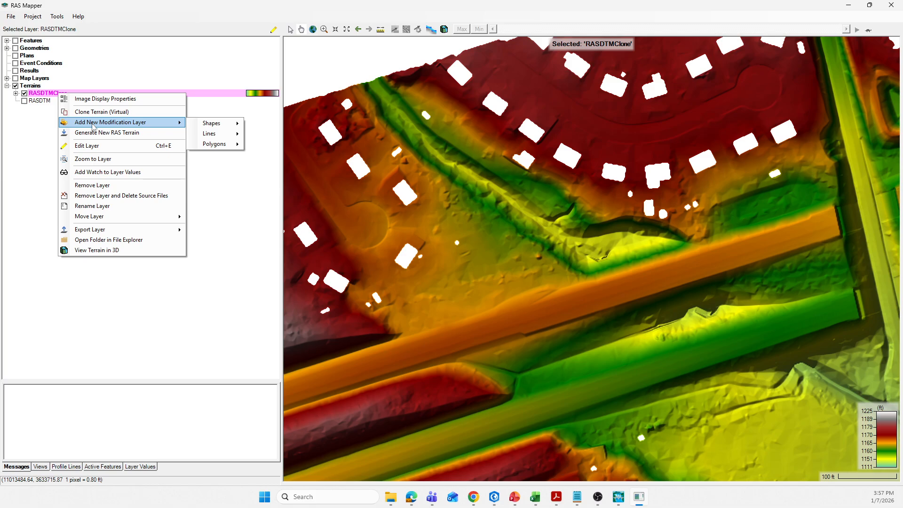
mouse_move(217, 144)
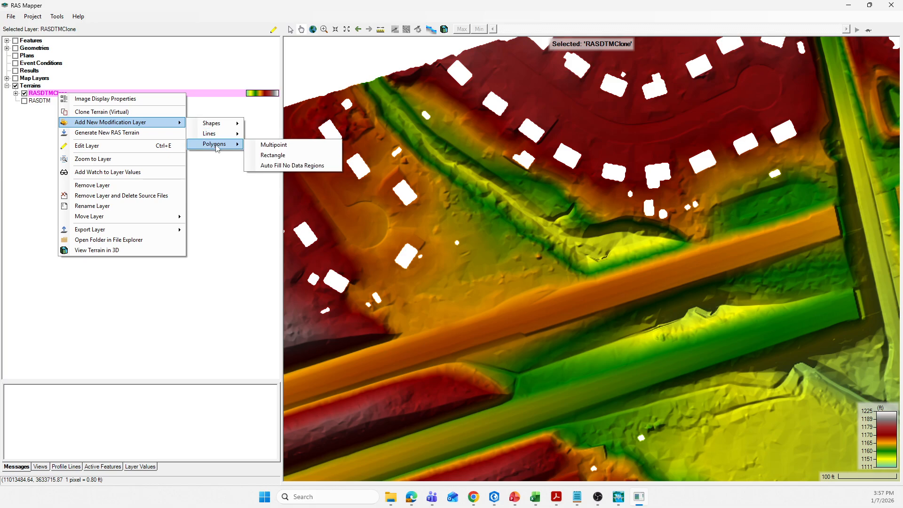
click(288, 169)
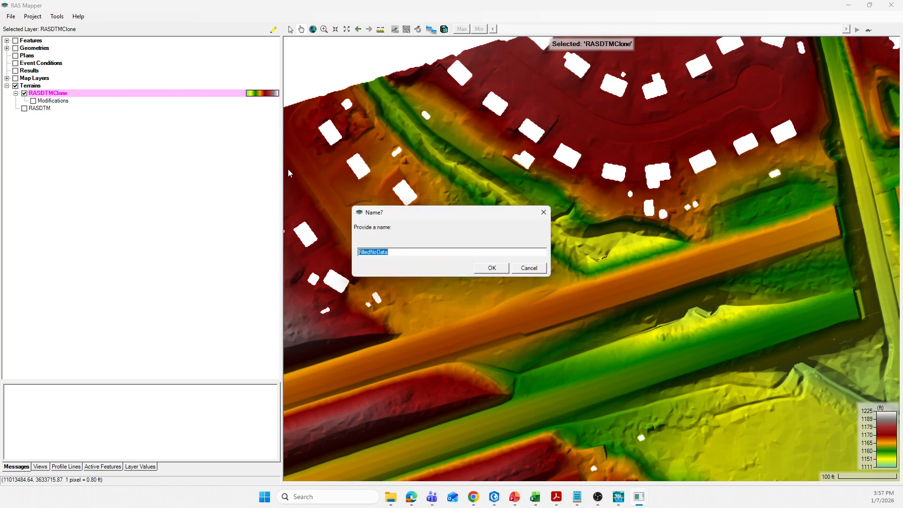
click(392, 254)
click(492, 269)
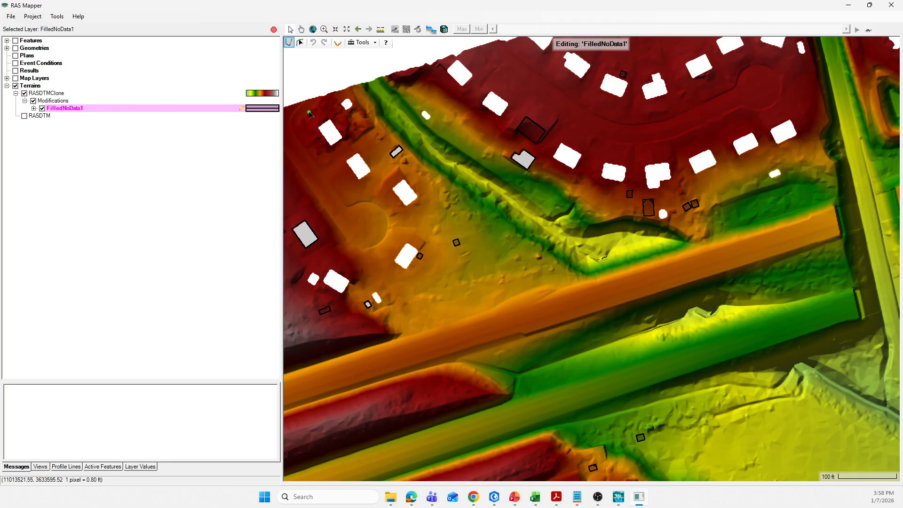
Draw a Replace Terrain Value polygon around the small unfilled building gap at the terrain's northwest edge, using terrain elevations and a 20 ft snapping tolerance
scroll(310, 113, up, 1)
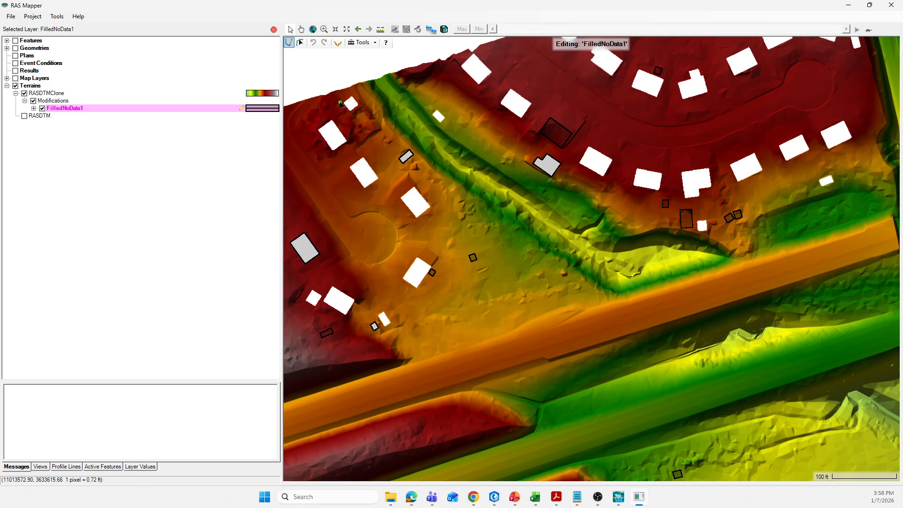
scroll(341, 104, up, 1)
scroll(329, 107, up, 1)
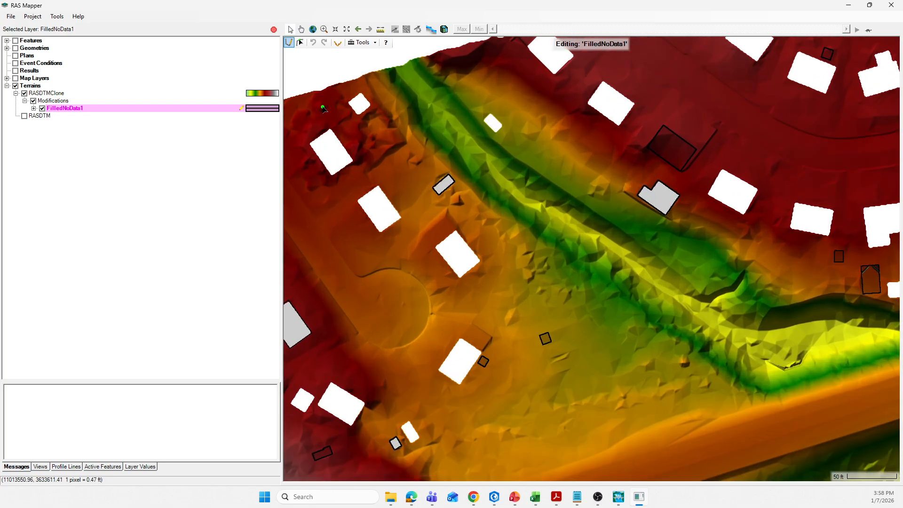
scroll(330, 91, up, 1)
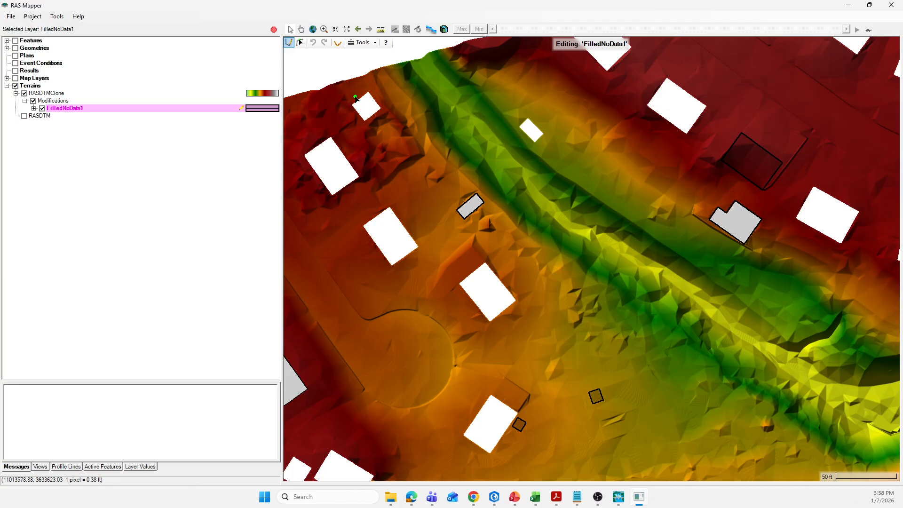
drag(357, 92, 358, 128)
click(365, 130)
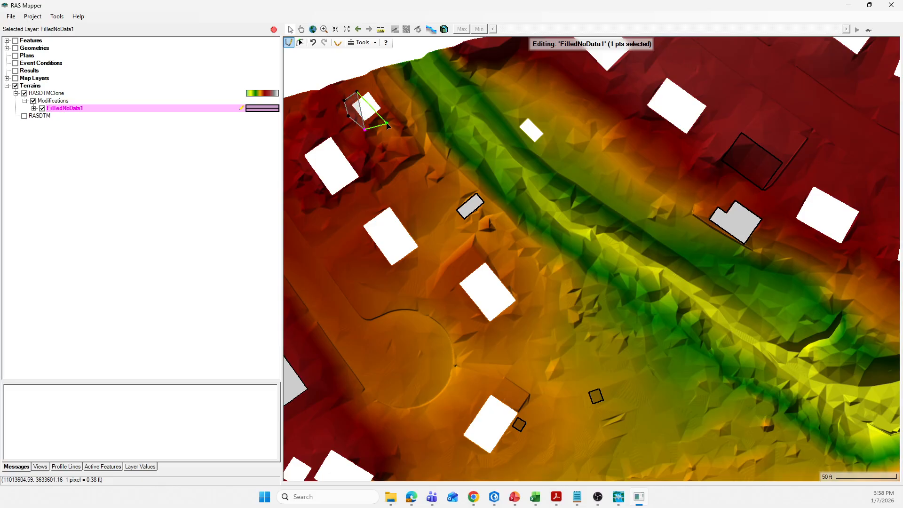
click(387, 123)
click(389, 109)
click(375, 88)
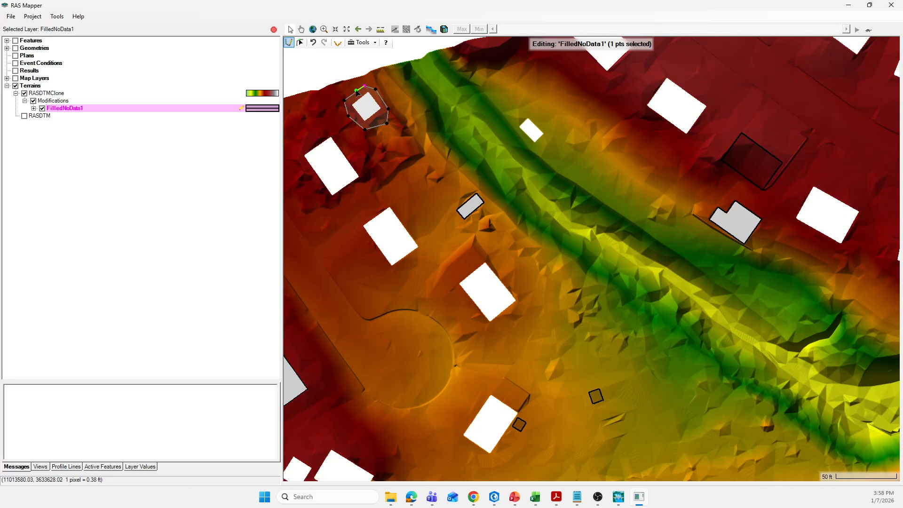
double_click(357, 93)
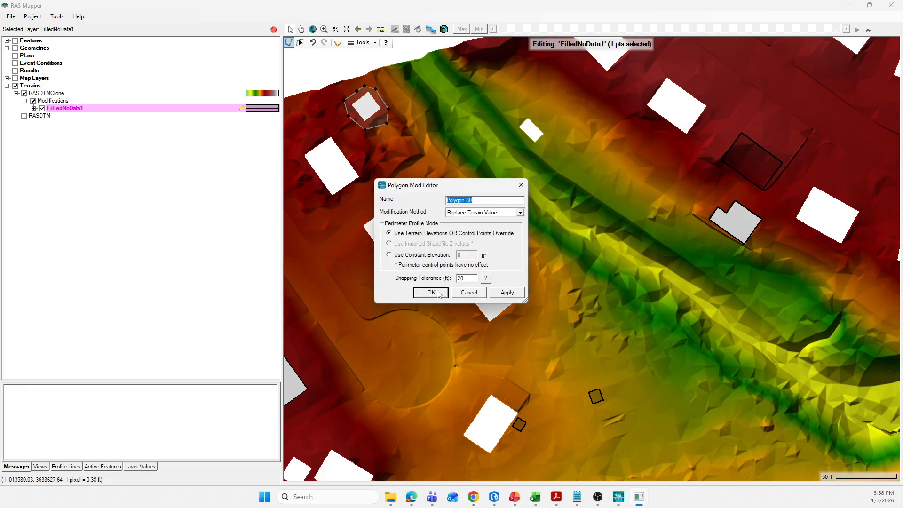
click(432, 293)
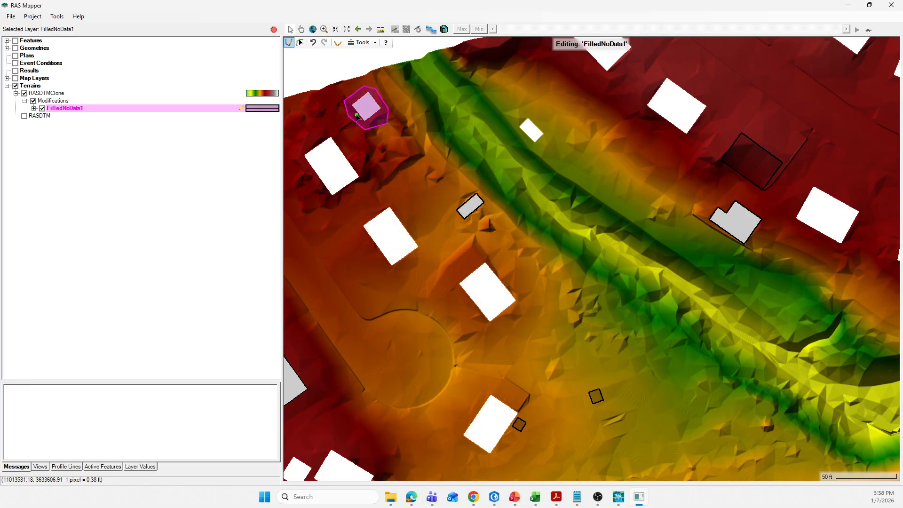
Draw a second, tighter polygon inside the first around the small building gap, keeping Replace Terrain Value and the 20 ft snapping tolerance
scroll(358, 116, up, 1)
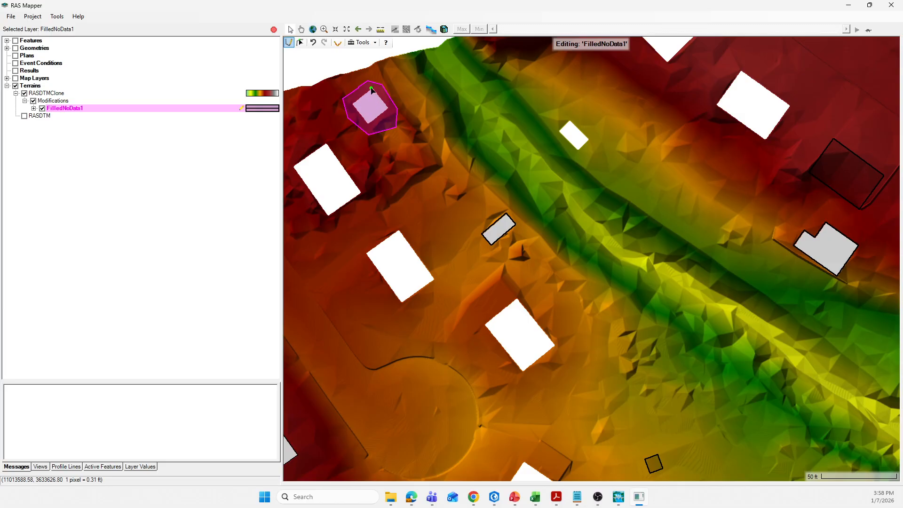
scroll(371, 90, up, 1)
drag(344, 109, 392, 131)
click(398, 114)
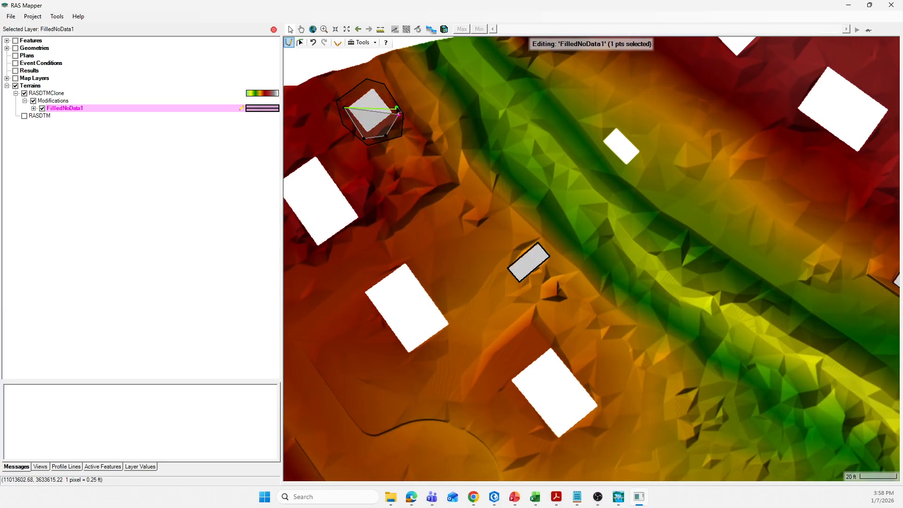
click(388, 94)
click(370, 82)
click(351, 94)
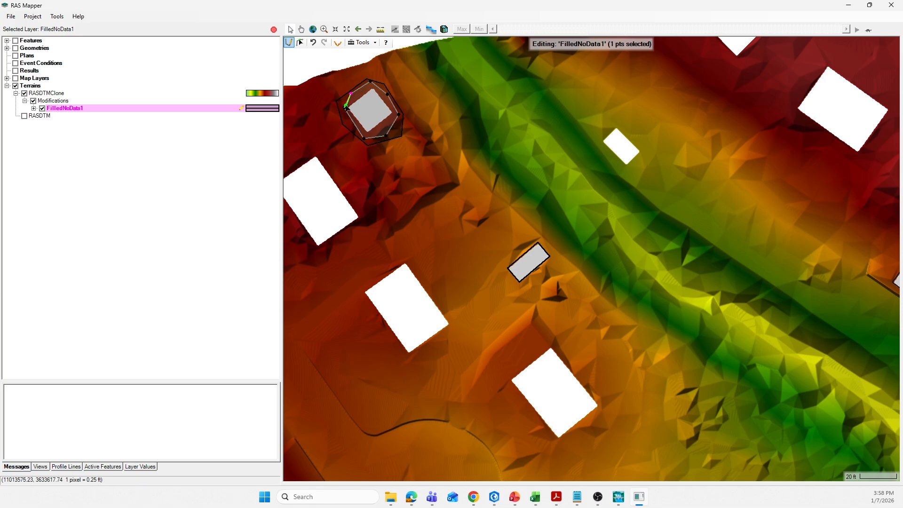
double_click(346, 108)
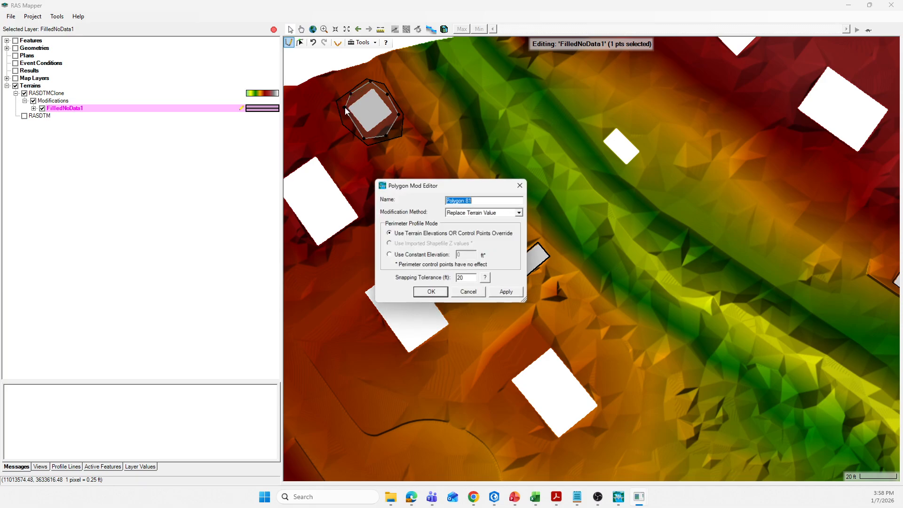
click(431, 292)
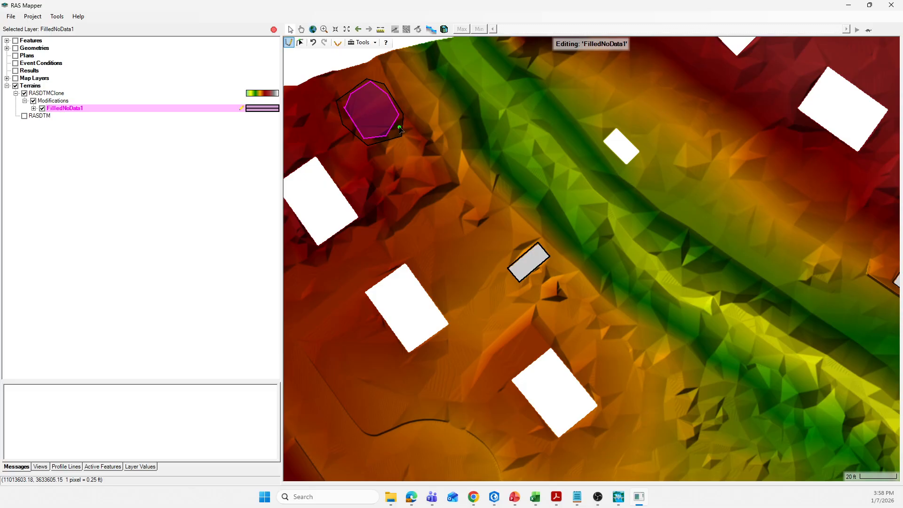
Draw a Replace Terrain Value polygon around the larger building gap just southwest of the filled one, with a 20 ft snapping tolerance
scroll(385, 111, down, 2)
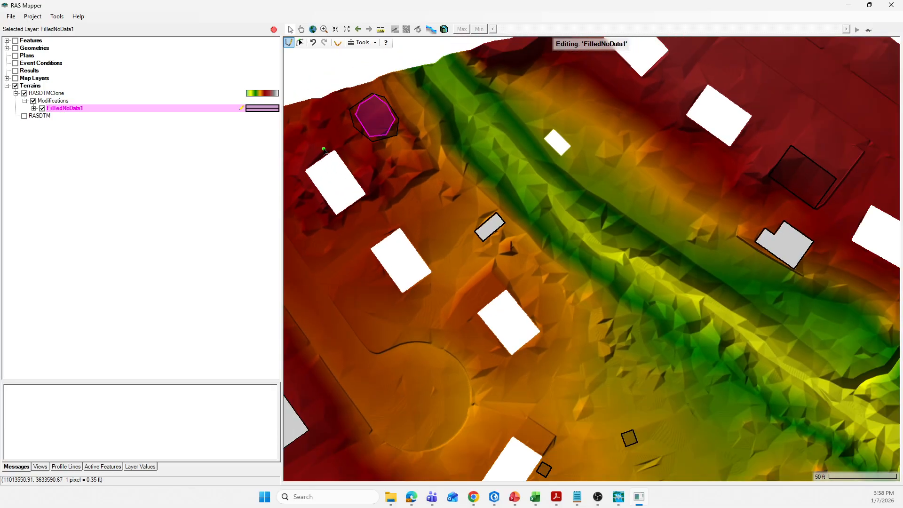
click(320, 152)
click(299, 165)
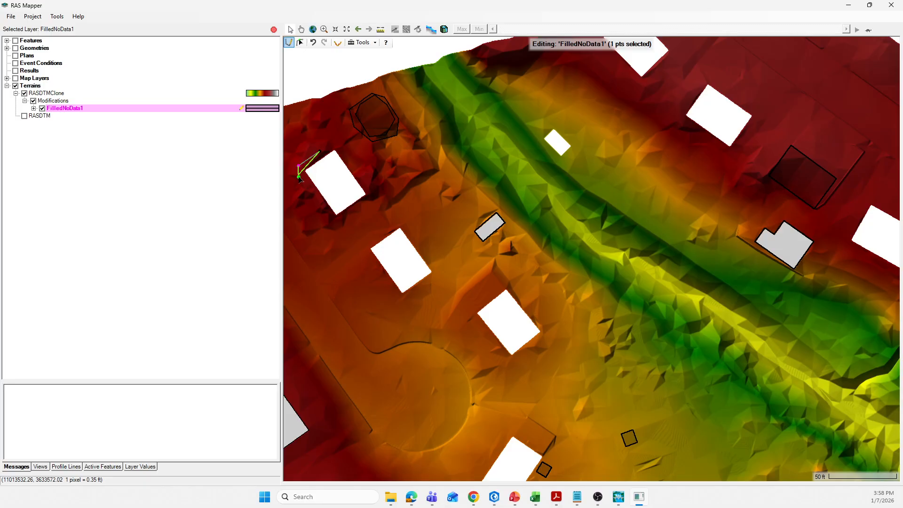
click(305, 190)
click(330, 230)
click(354, 222)
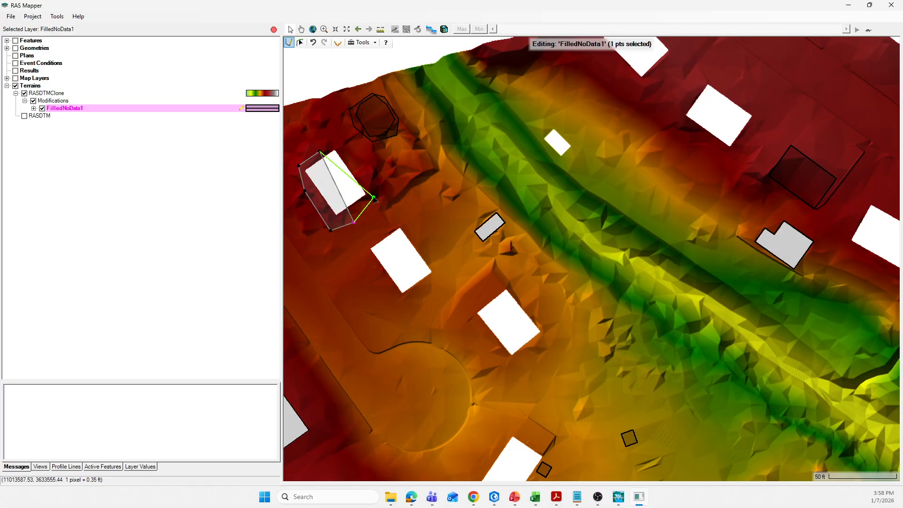
click(372, 196)
click(363, 160)
click(339, 143)
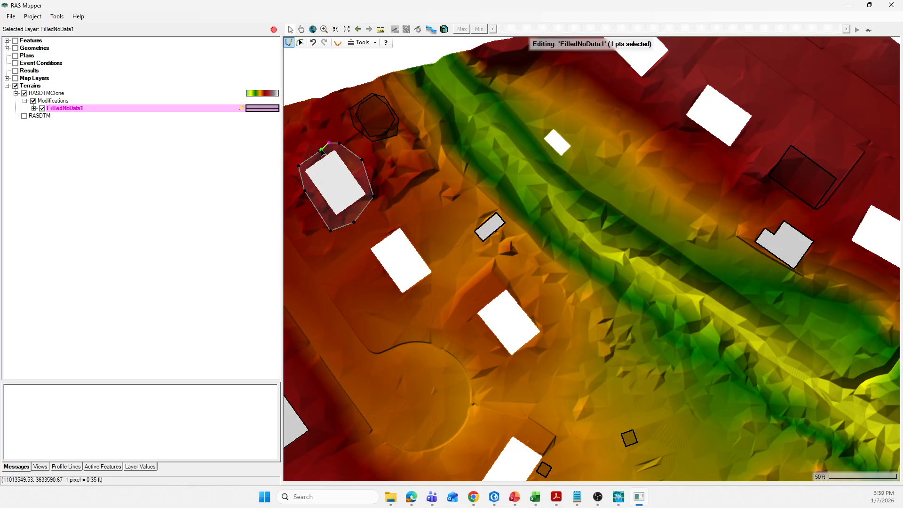
double_click(320, 152)
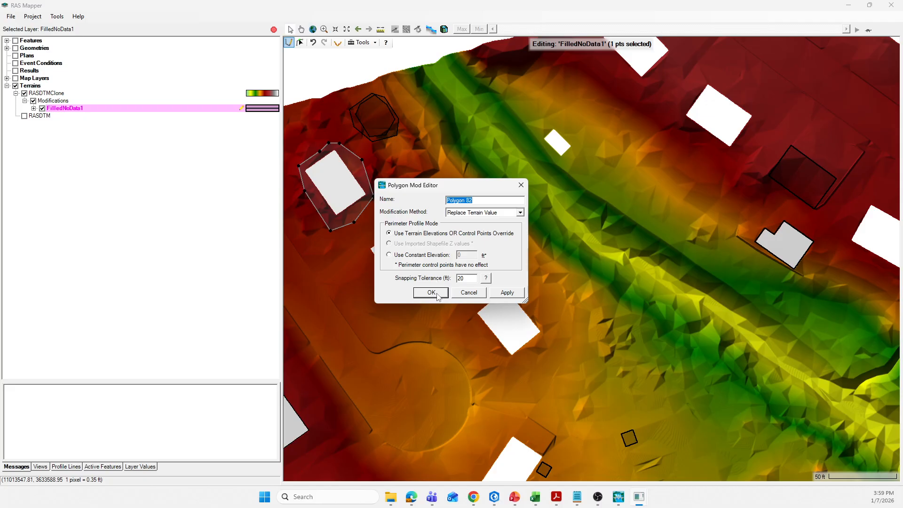
click(431, 293)
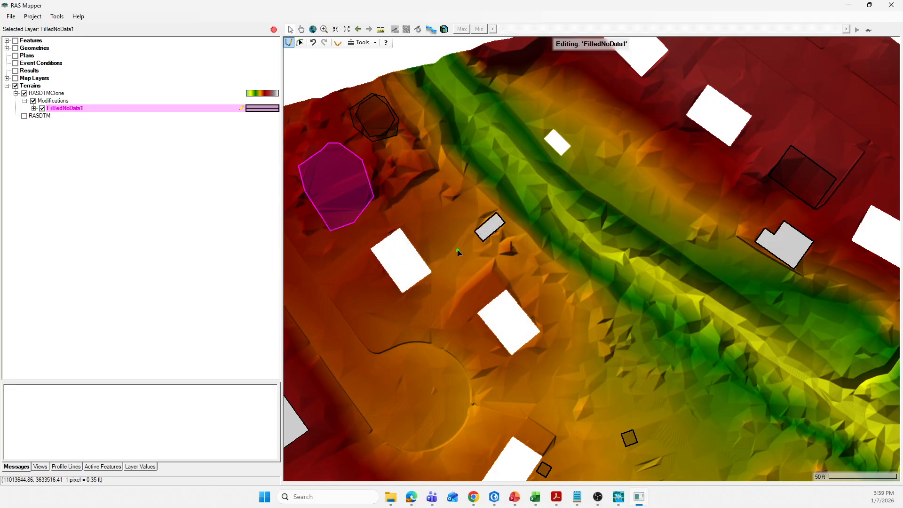
Draw a Replace Terrain Value polygon around the small building gap just west of the channel, using terrain elevations and a 20 ft snapping tolerance
click(495, 210)
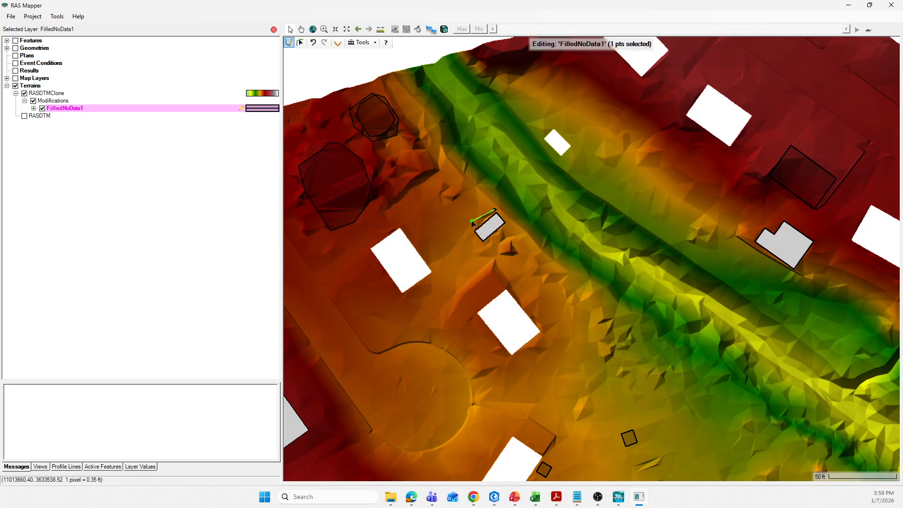
click(473, 227)
click(471, 240)
click(484, 250)
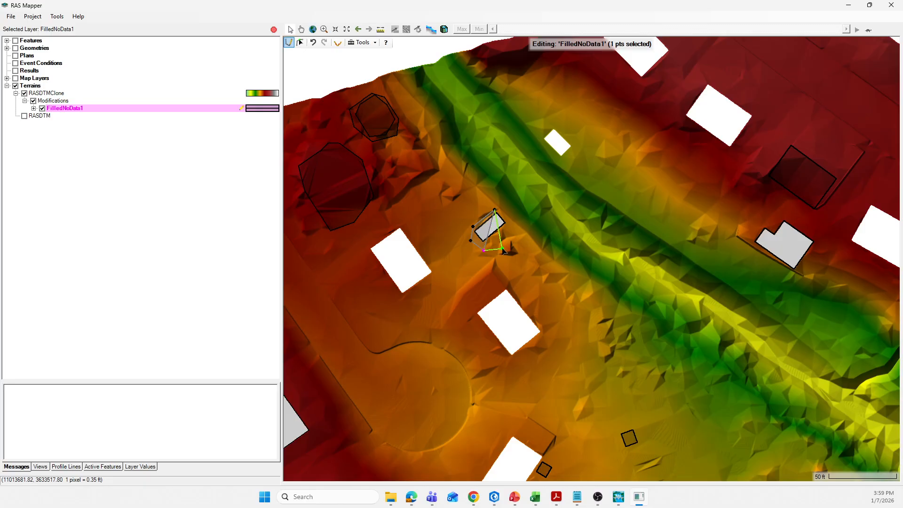
click(503, 248)
click(511, 229)
click(509, 217)
click(495, 210)
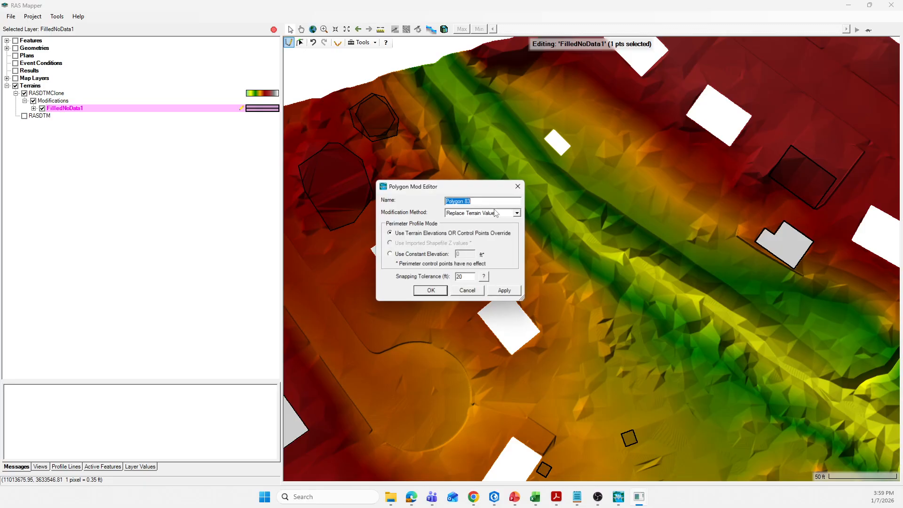
click(431, 292)
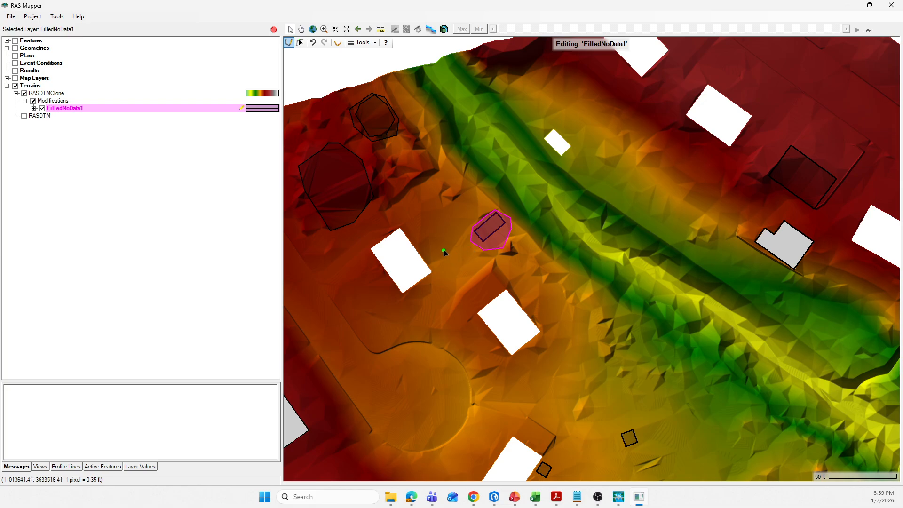
Draw a Replace Terrain Value polygon around the rectangular building gap directly north of the cul-de-sac, with a 20 ft snapping tolerance
click(398, 221)
click(368, 245)
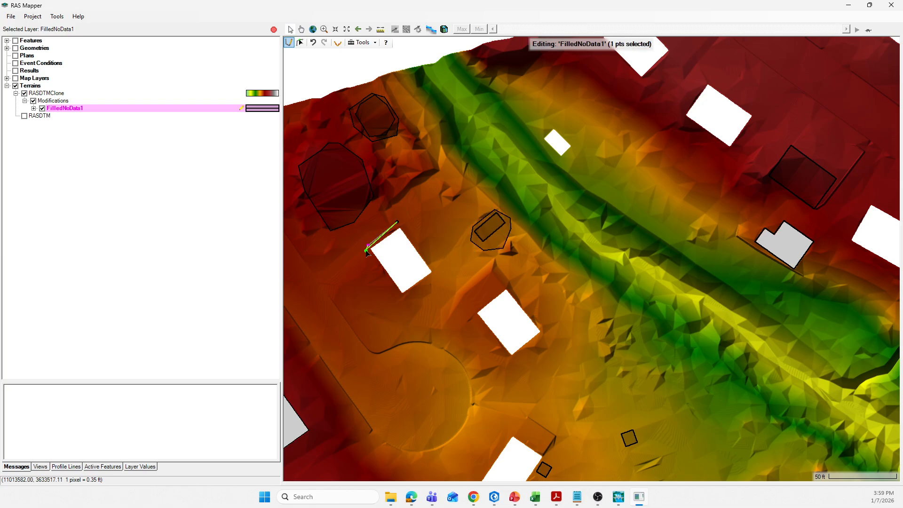
click(367, 260)
click(382, 280)
click(402, 299)
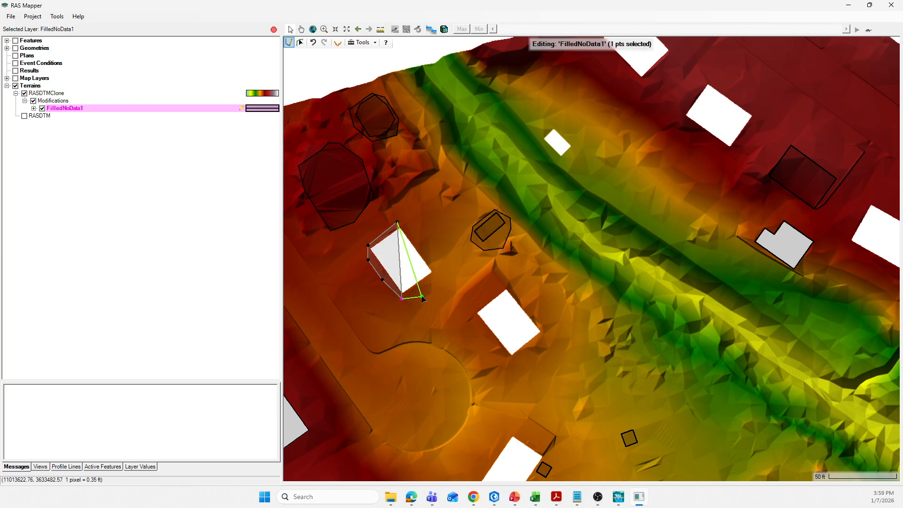
click(423, 295)
click(441, 278)
click(437, 261)
click(420, 233)
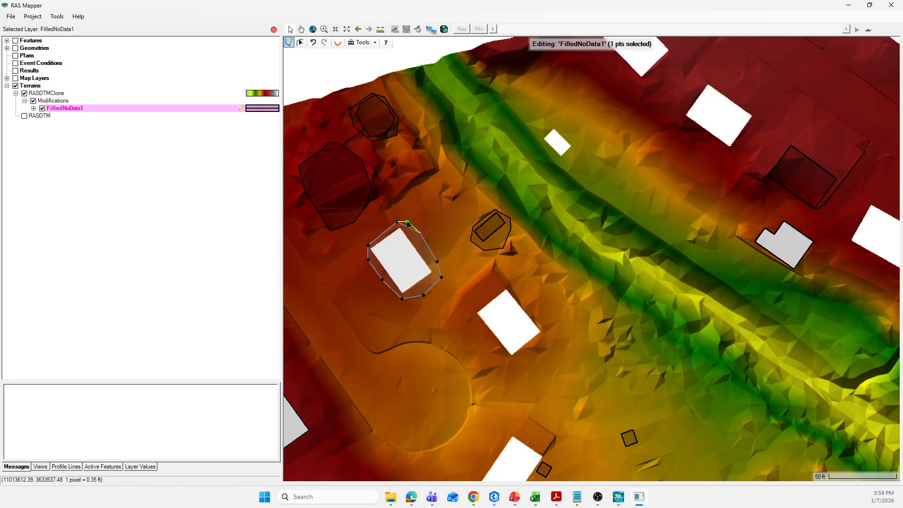
double_click(397, 222)
click(421, 291)
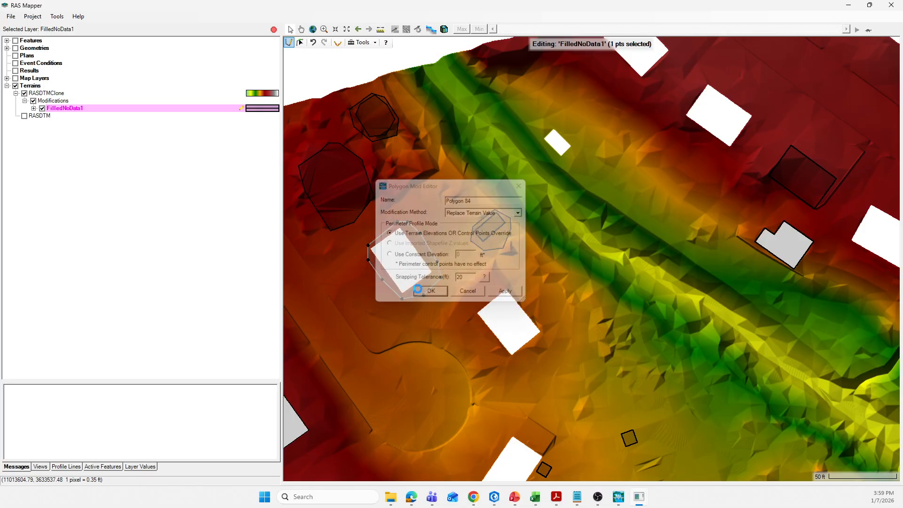
Draw a Replace Terrain Value polygon around the building gap northeast of the cul-de-sac, using terrain elevations and a 20 ft snapping tolerance
scroll(374, 253, down, 1)
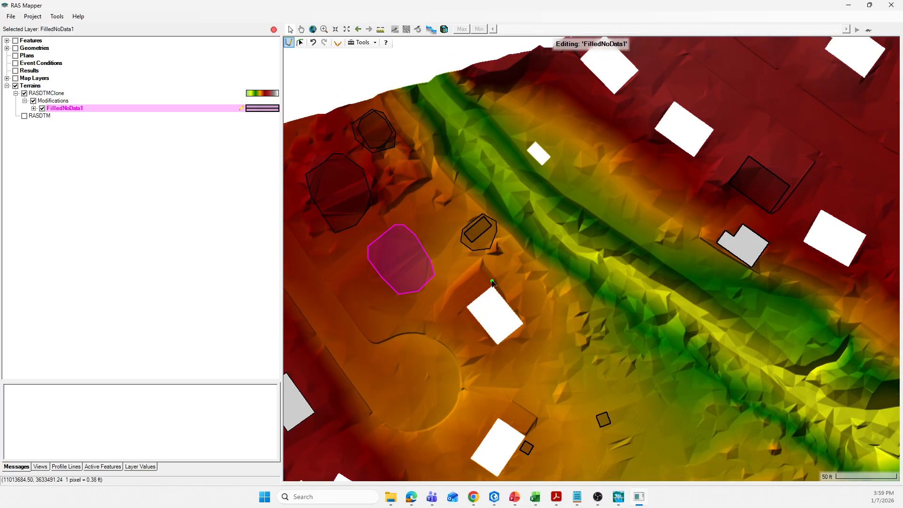
click(491, 281)
click(459, 311)
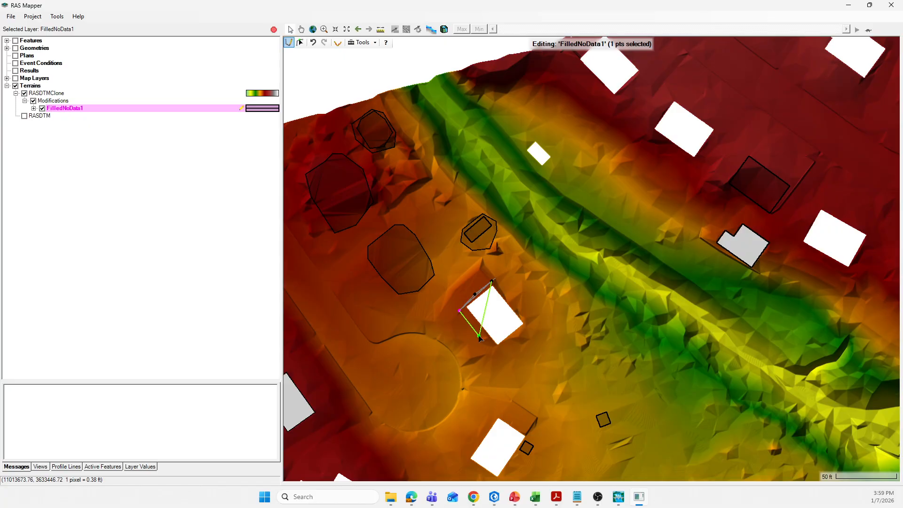
click(497, 356)
click(521, 342)
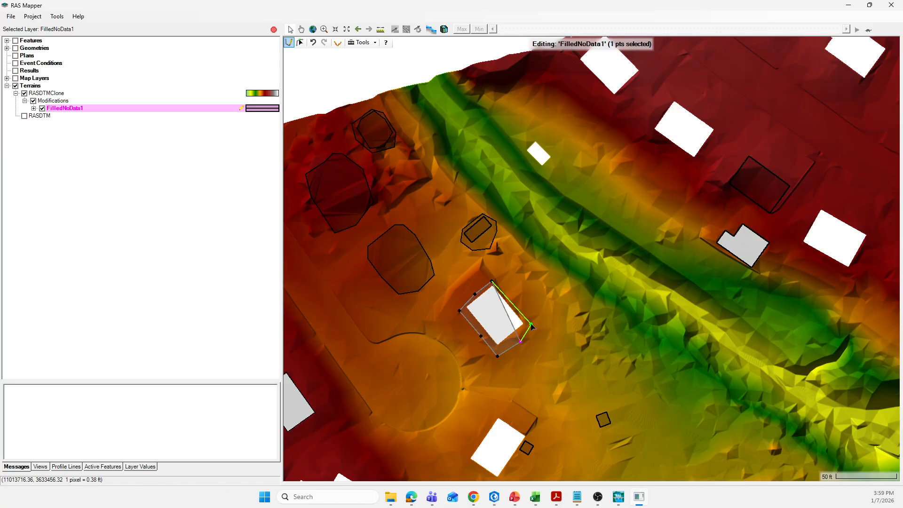
click(531, 323)
click(491, 281)
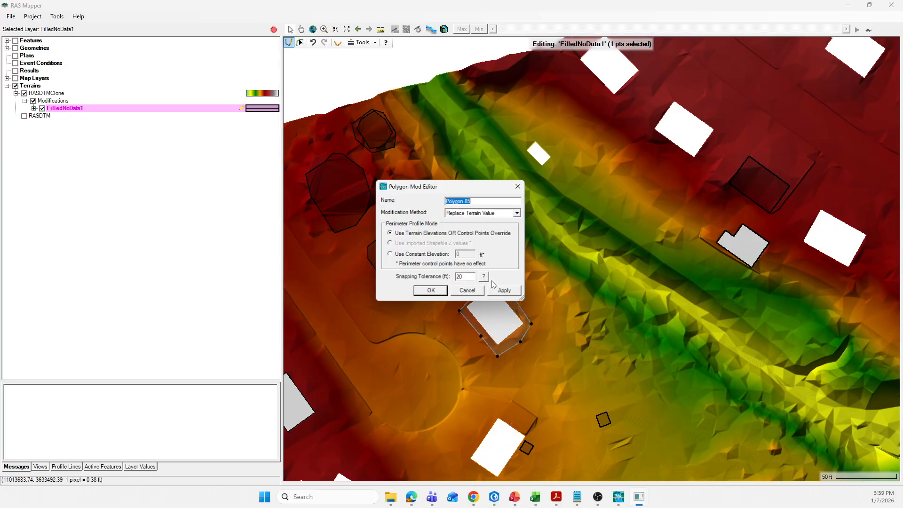
click(428, 292)
Draw a Replace Terrain Value polygon around the small building gap on the channel's northeast bank, with a 20 ft snapping tolerance
scroll(413, 287, down, 1)
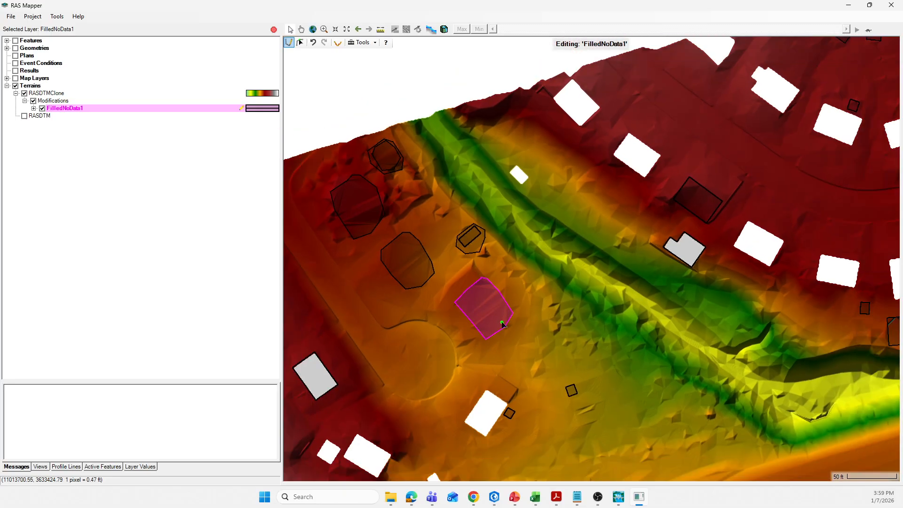
click(512, 163)
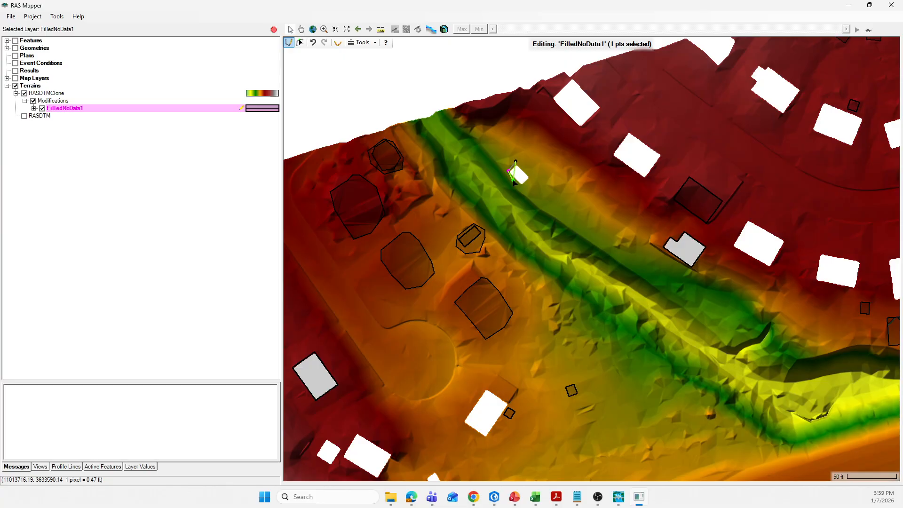
click(509, 174)
click(522, 187)
click(532, 182)
click(532, 175)
double_click(516, 162)
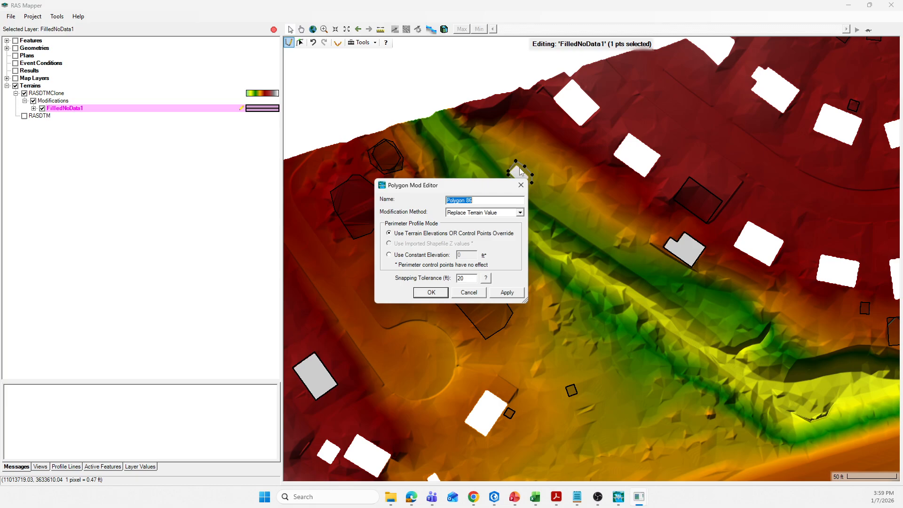
click(442, 292)
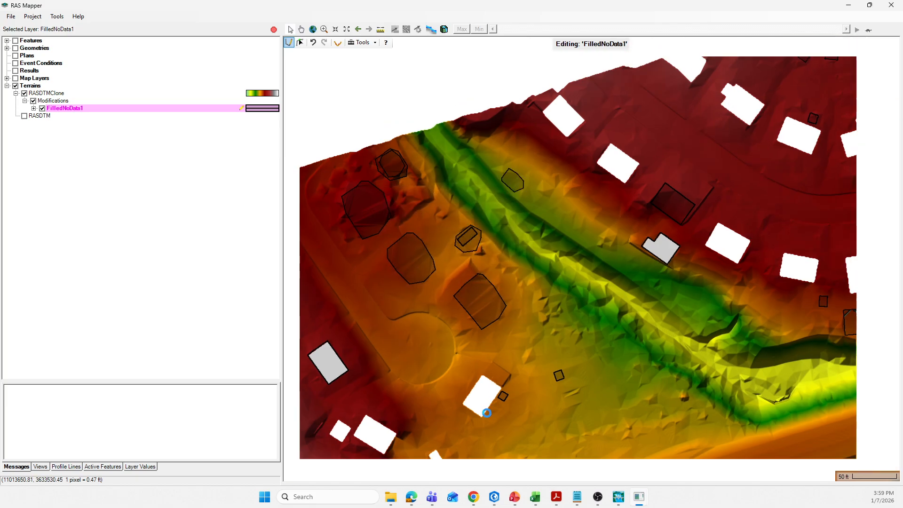
Draw a Replace Terrain Value polygon around the building gap southeast of the cul-de-sac, using terrain elevations and a 20 ft snapping tolerance
click(479, 371)
click(459, 403)
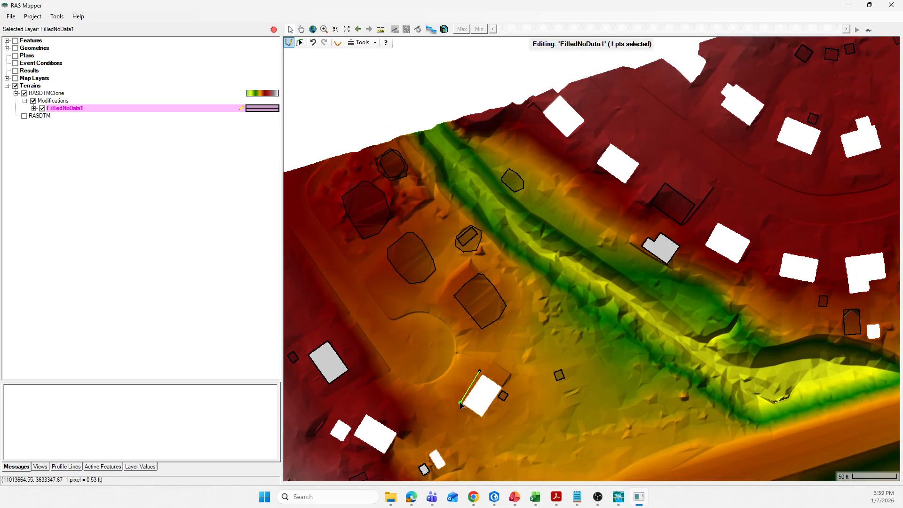
click(469, 417)
click(488, 422)
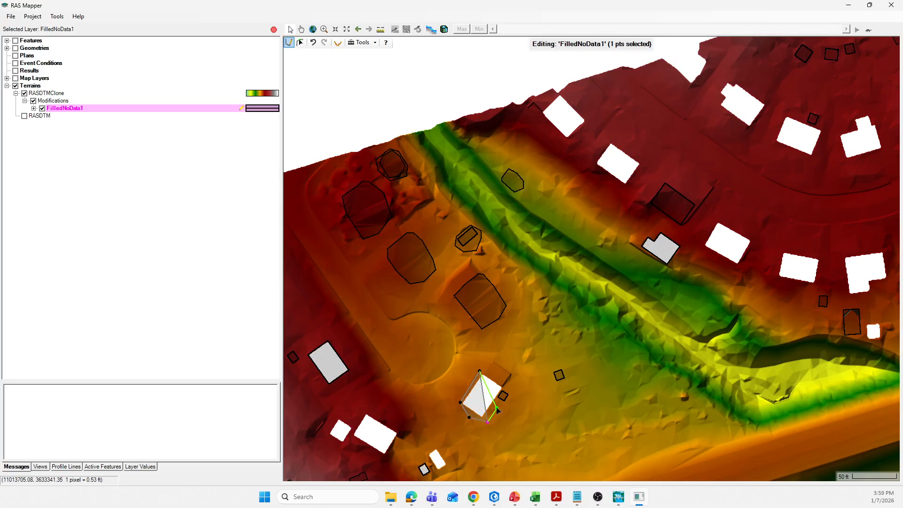
click(498, 406)
click(510, 386)
click(506, 375)
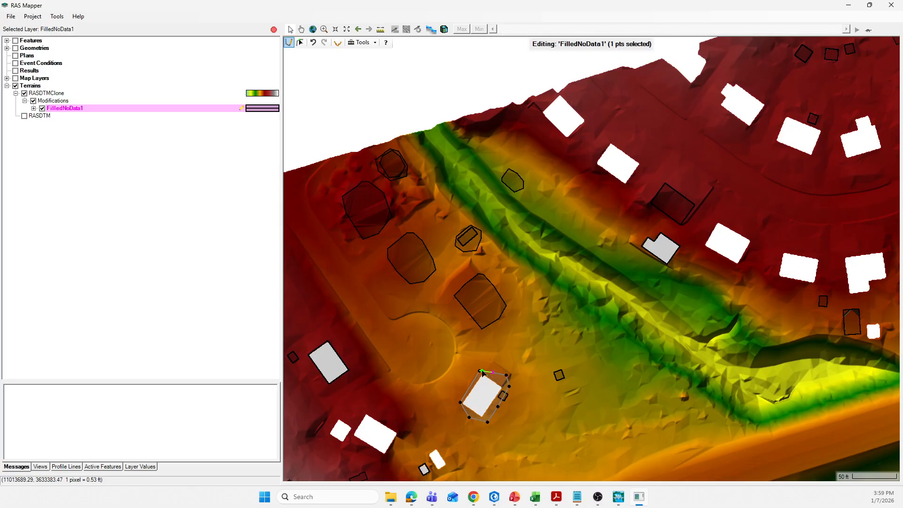
double_click(480, 371)
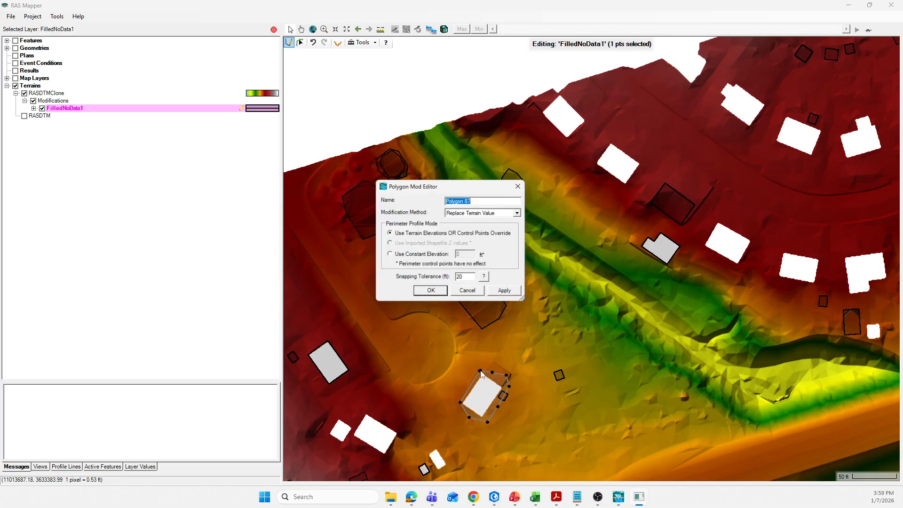
click(434, 294)
Draw a Replace Terrain Value polygon around the small narrow gap south of the cul-de-sac, with a 20 ft snapping tolerance
scroll(445, 237, down, 1)
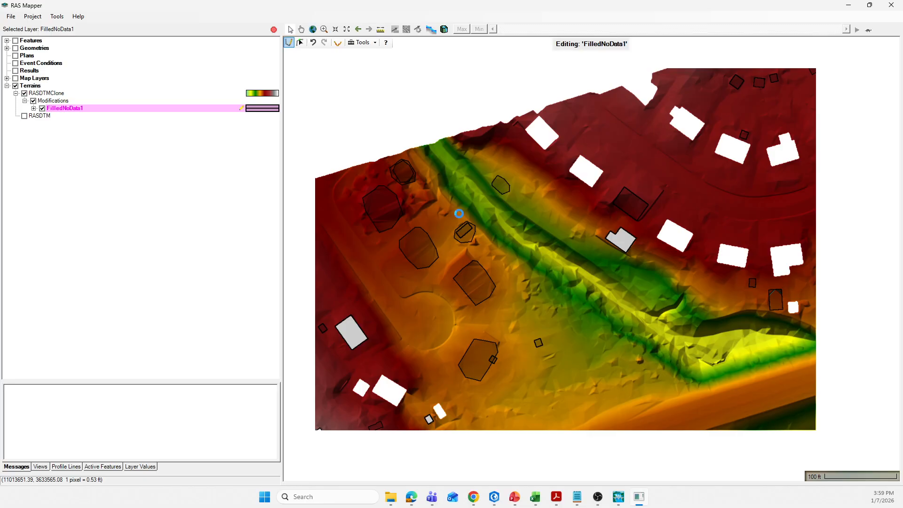
scroll(424, 422, up, 1)
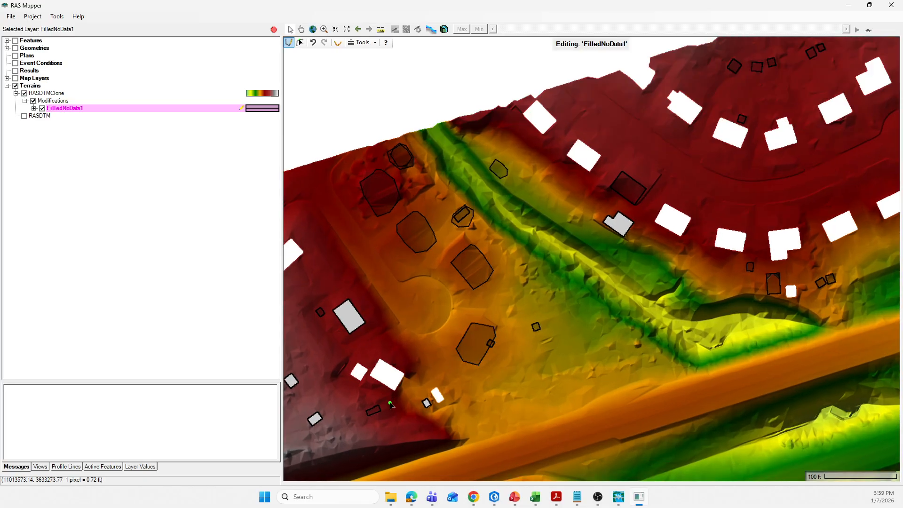
scroll(424, 423, up, 2)
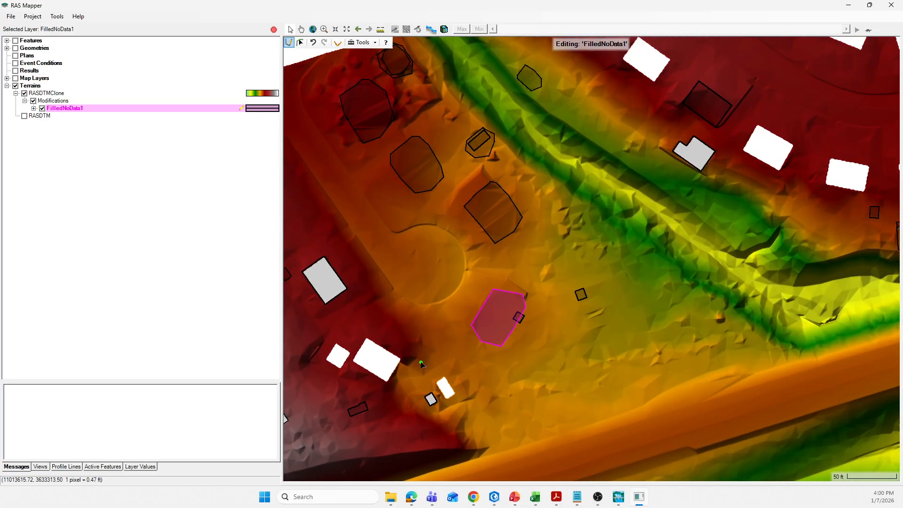
mouse_move(445, 373)
mouse_down()
mouse_move(439, 386)
mouse_move(446, 408)
mouse_move(449, 375)
mouse_up()
double_click(446, 372)
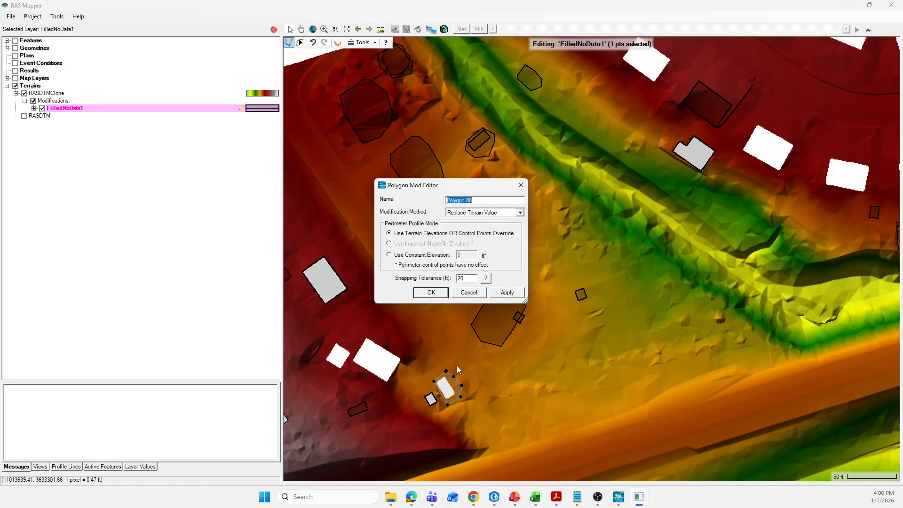
click(442, 296)
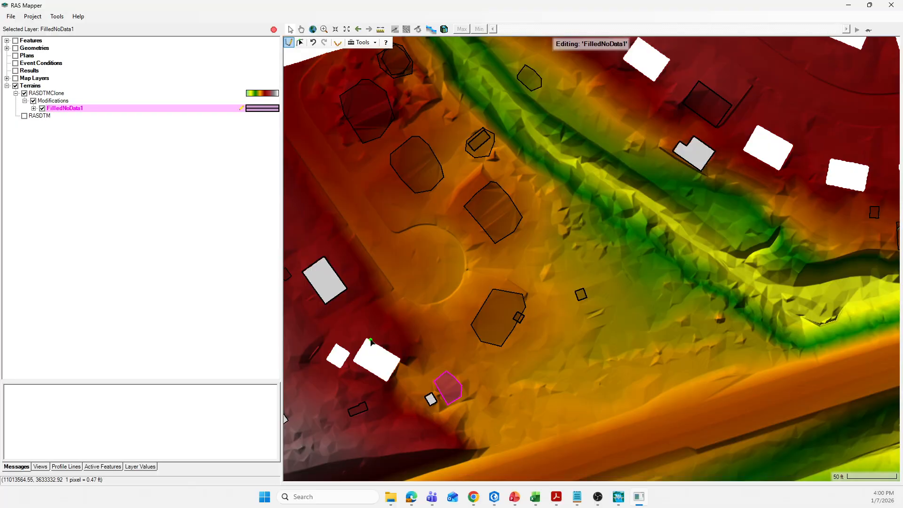
Draw a Replace Terrain Value polygon around the tiny gap just southwest of the narrow filled one, with a 20 ft snapping tolerance
click(422, 395)
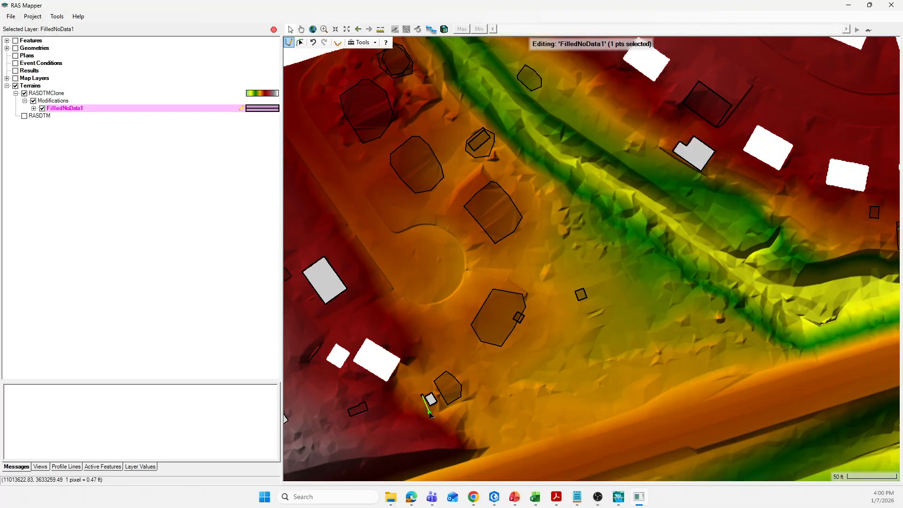
click(431, 413)
click(441, 403)
click(437, 391)
click(427, 387)
double_click(423, 394)
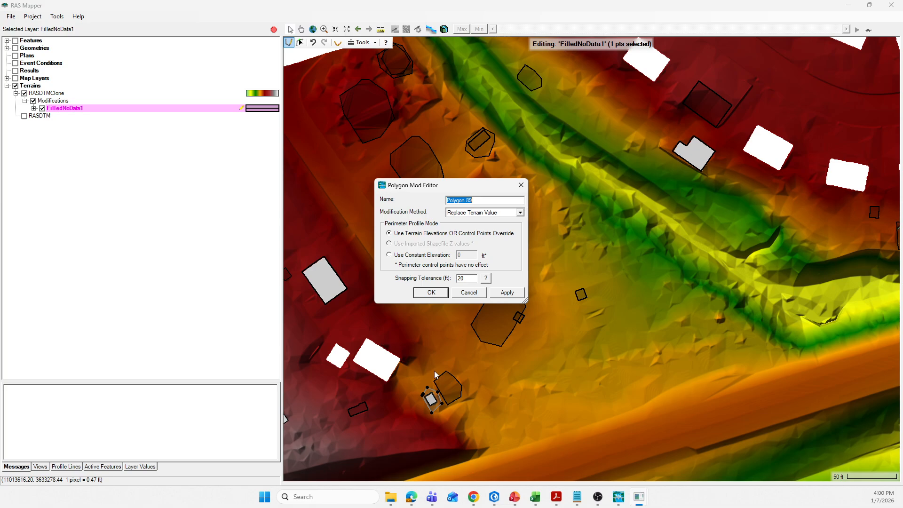
click(431, 292)
Examine the filled building gaps and the remaining no-data areas across the wider terrain
scroll(385, 256, down, 1)
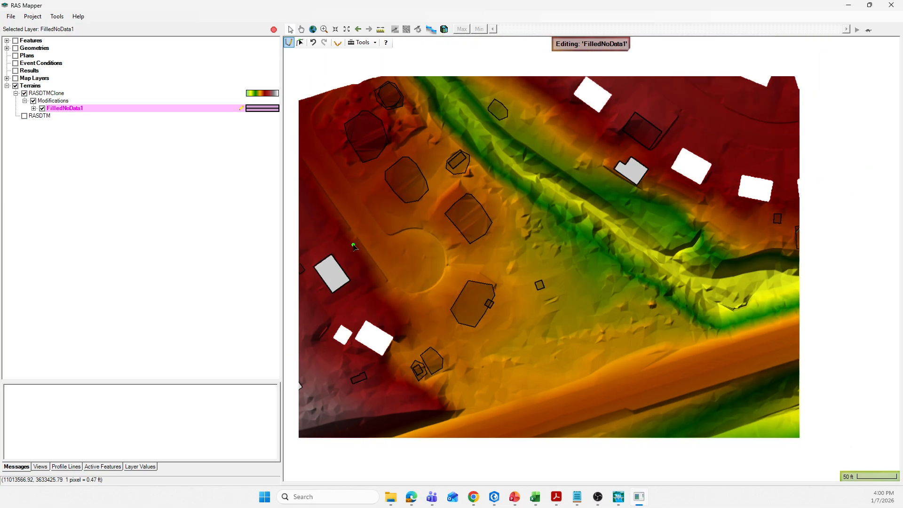
scroll(394, 273, down, 1)
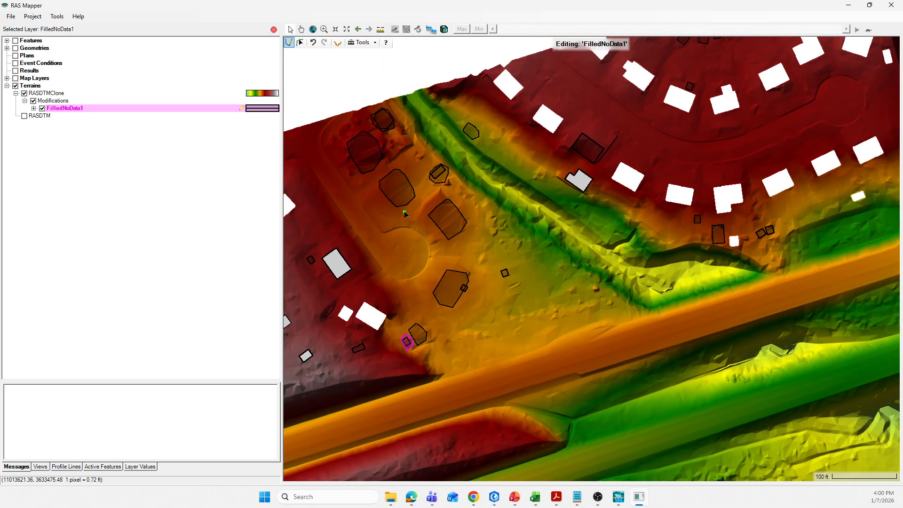
scroll(393, 238, down, 1)
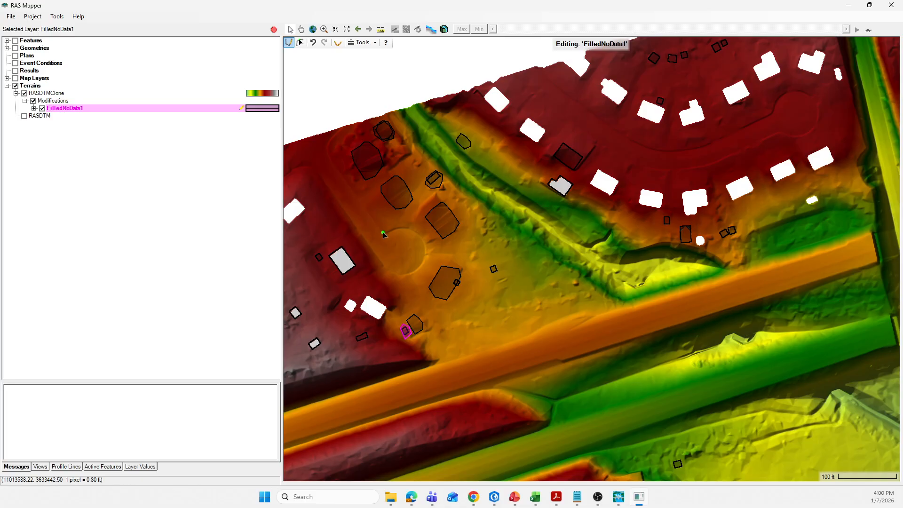
scroll(346, 324, up, 1)
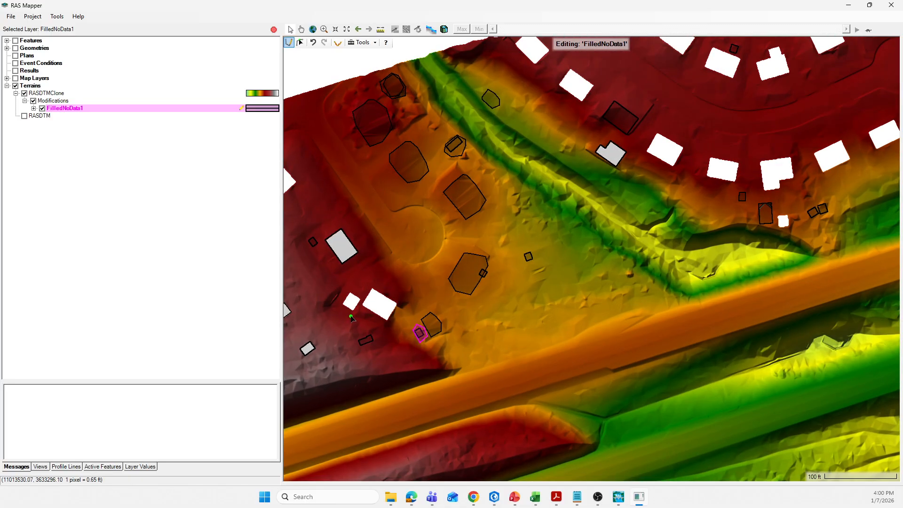
scroll(381, 278, down, 1)
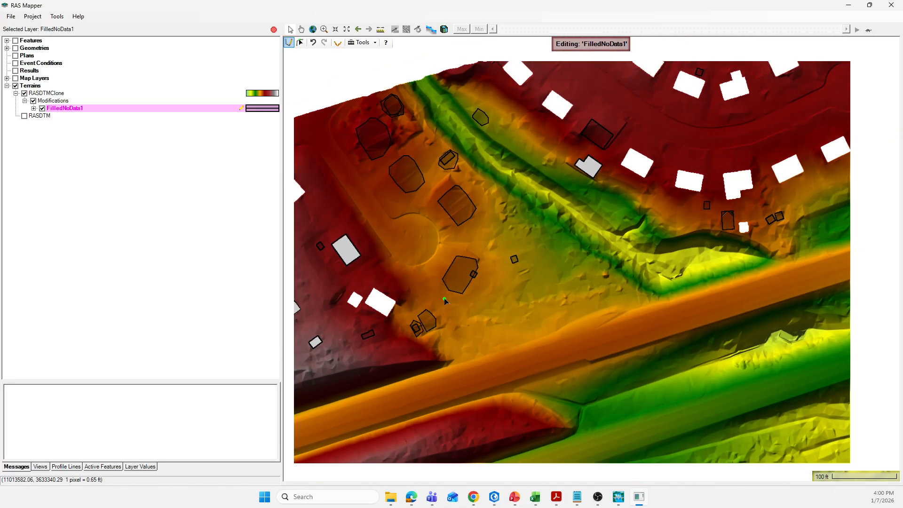
scroll(417, 200, down, 1)
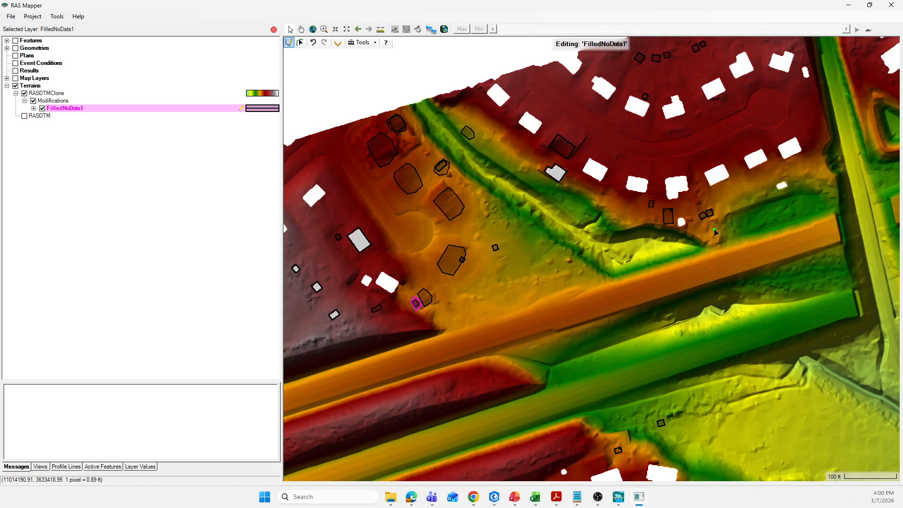
scroll(484, 259, down, 1)
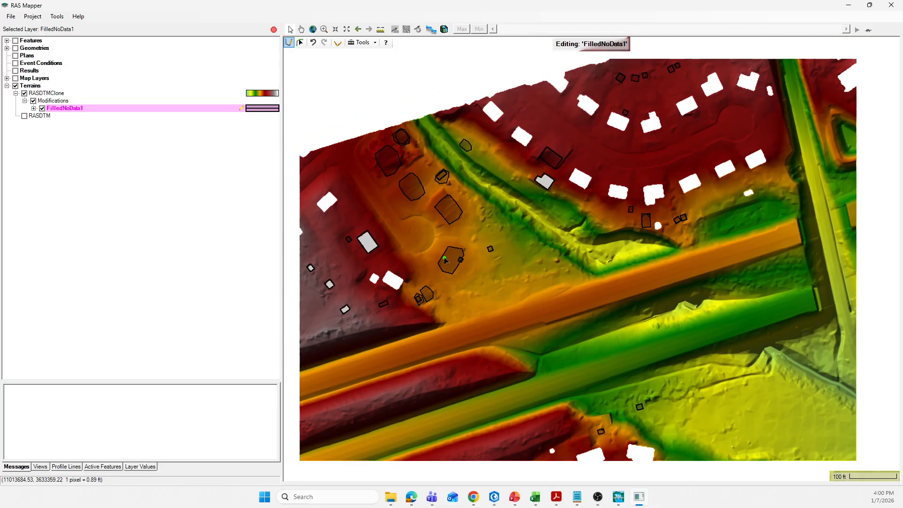
scroll(555, 362, down, 2)
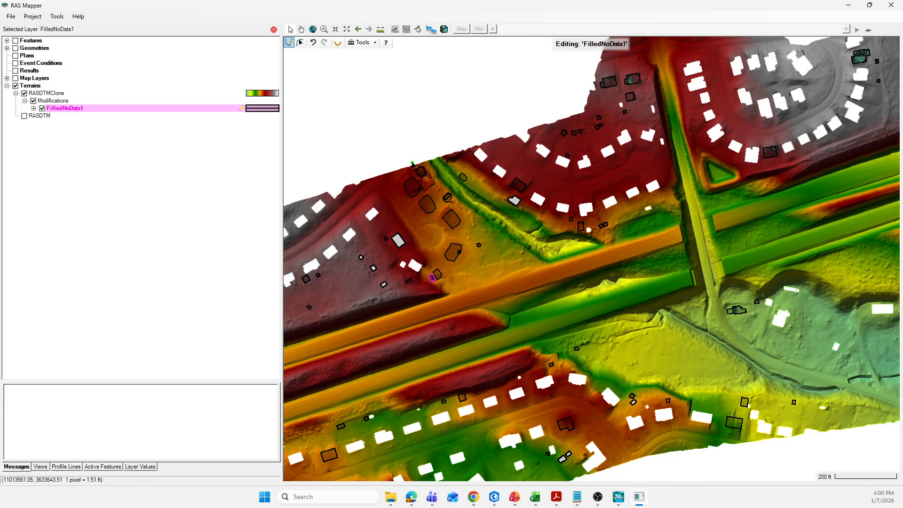
Stop editing the FilledNoData1 layer and save the edits to the terrain modifications
scroll(408, 170, up, 1)
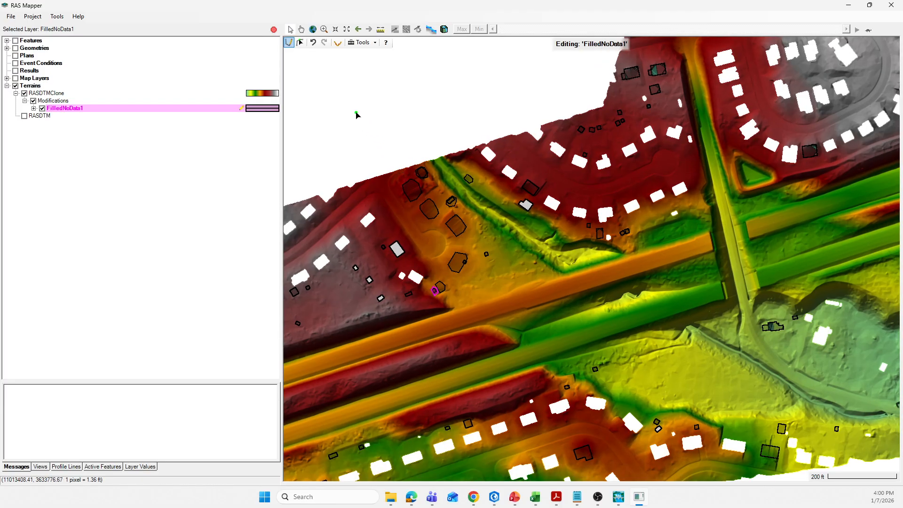
click(274, 29)
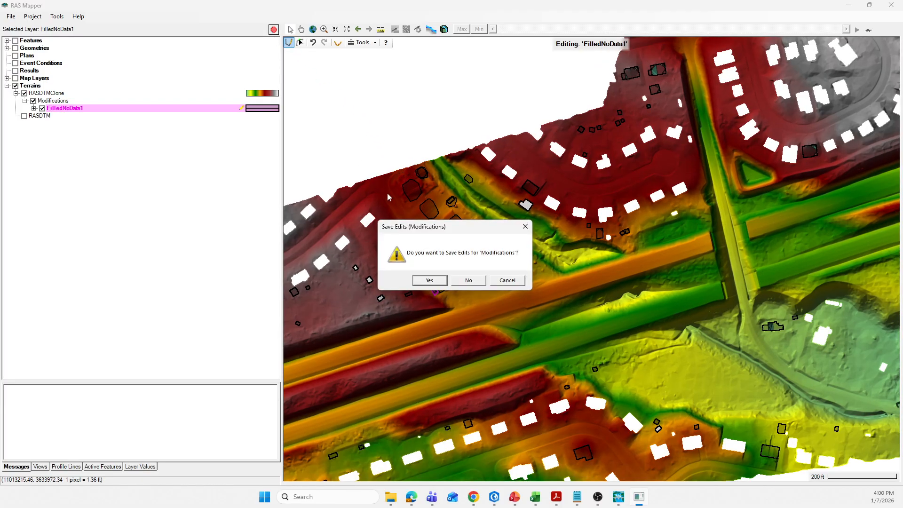
click(429, 280)
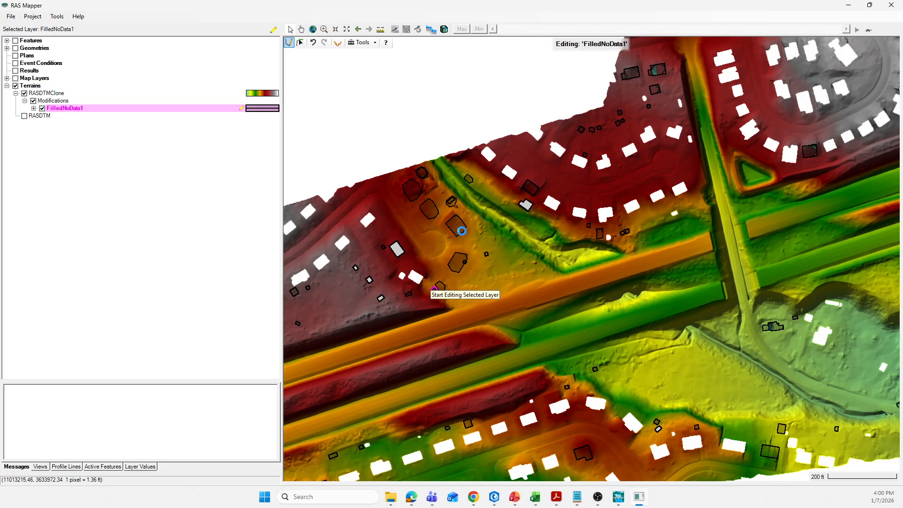
Hide the FilledNoData1 polygon outlines and select the RASDTMClone terrain
click(42, 108)
click(42, 108)
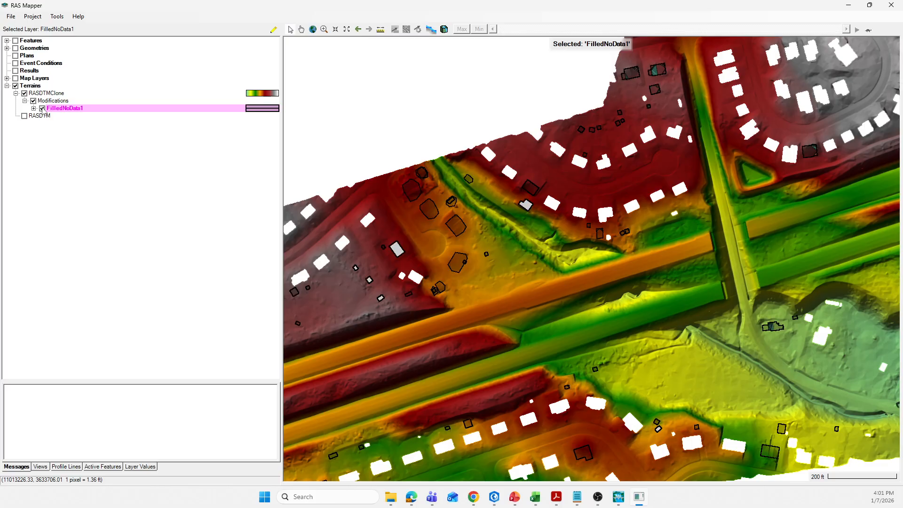
click(42, 109)
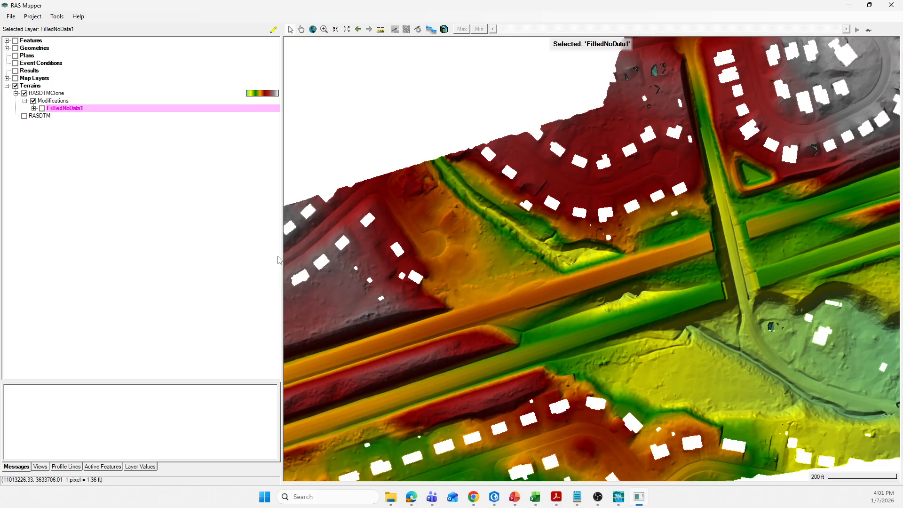
scroll(458, 241, up, 1)
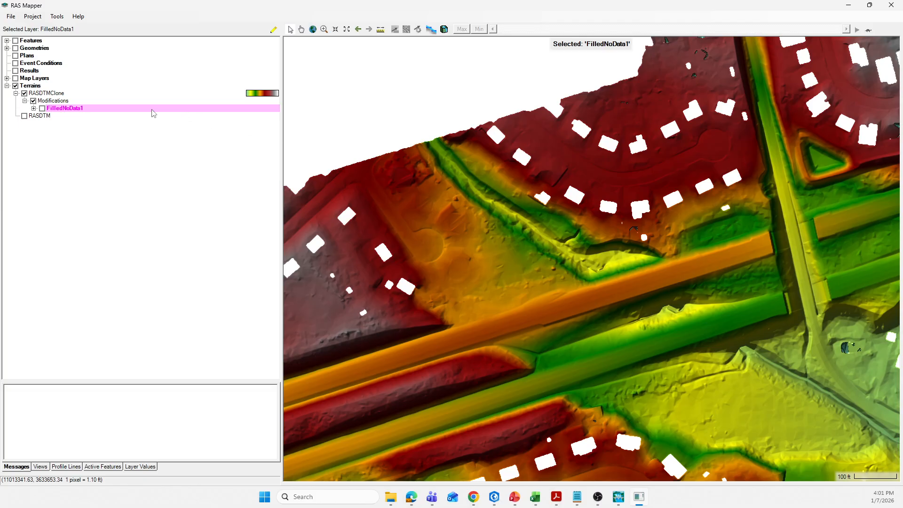
click(51, 93)
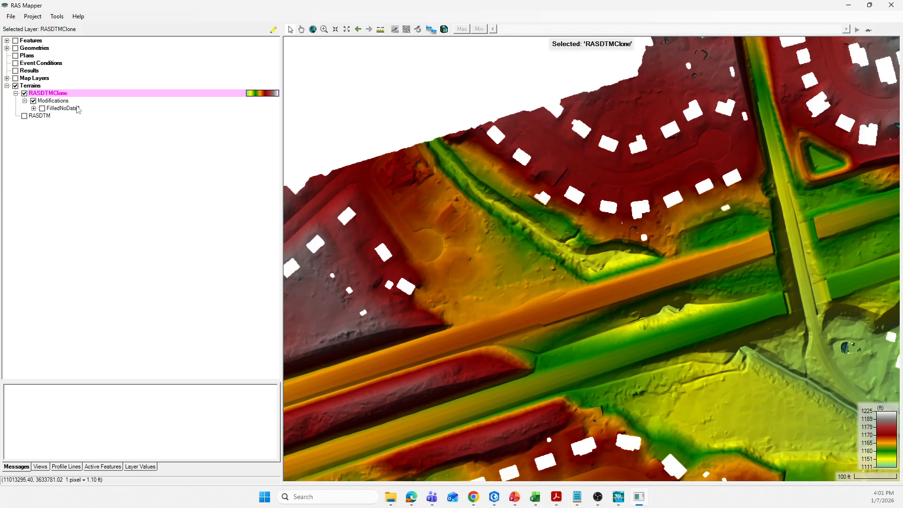
Add the existing RAS terrain CloneDTM.hdf from the 1DModel project's F06_Terrain folder
click(37, 87)
right_click(36, 87)
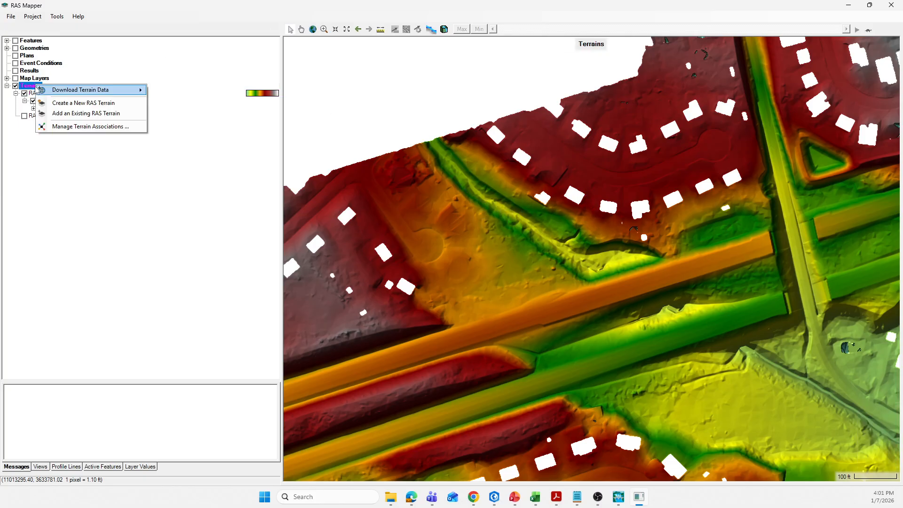
click(61, 113)
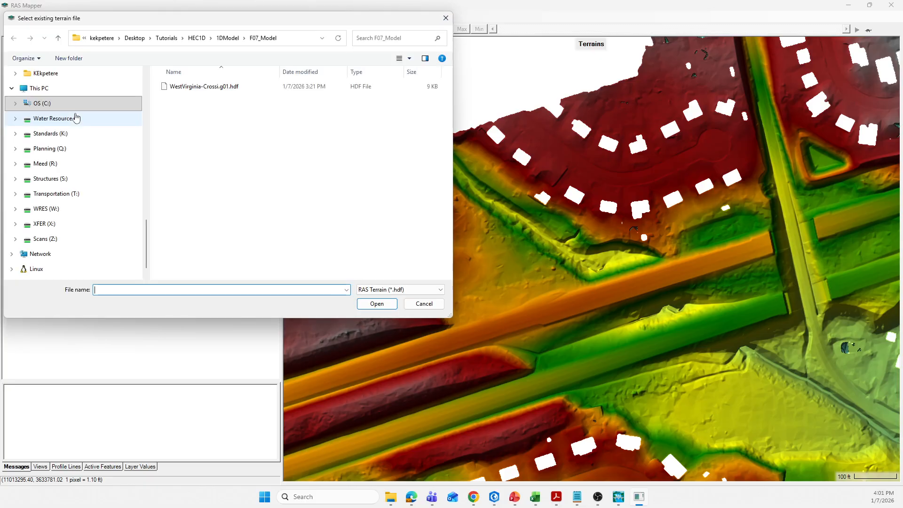
click(230, 42)
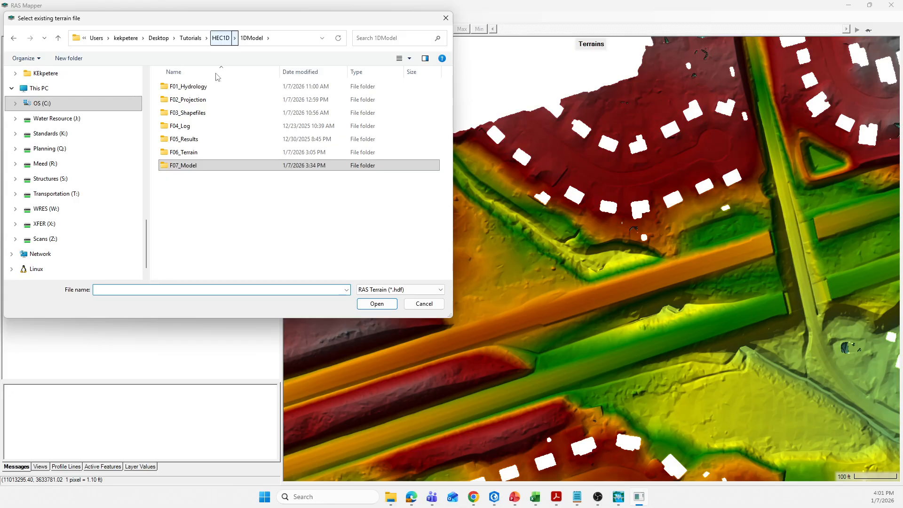
double_click(189, 152)
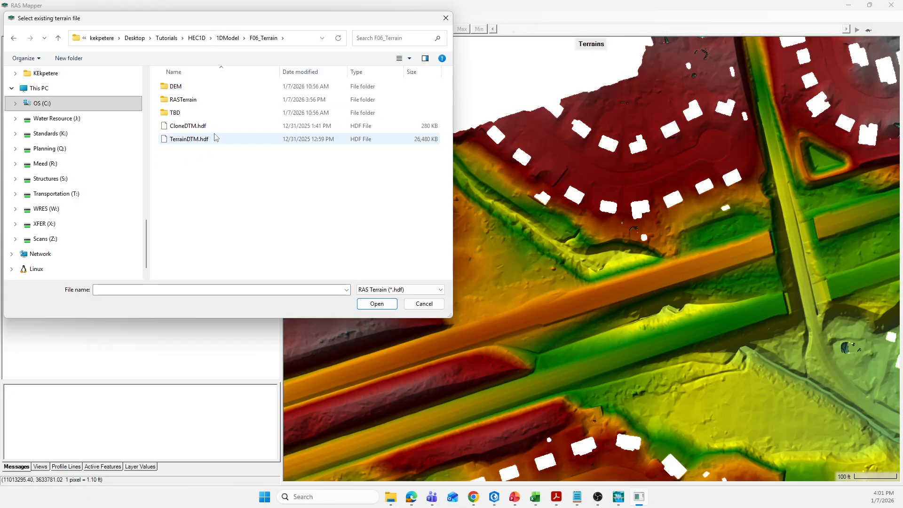
click(191, 127)
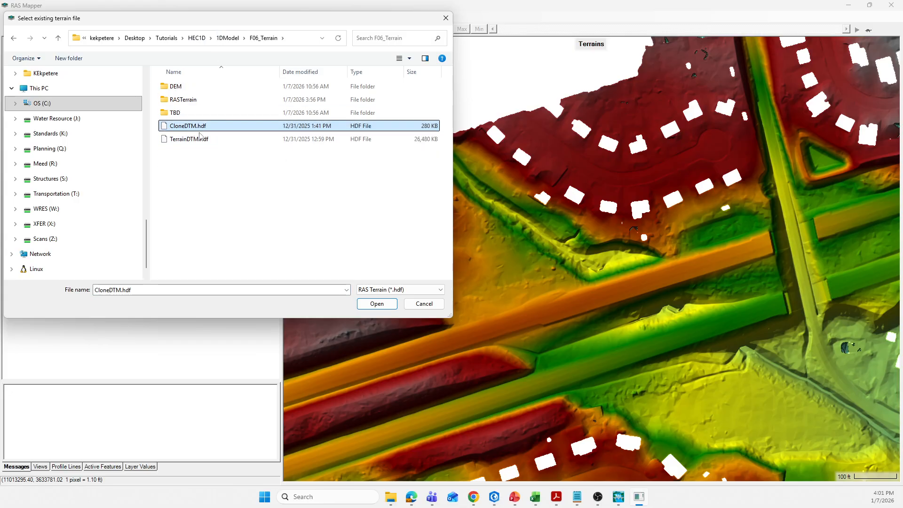
click(377, 304)
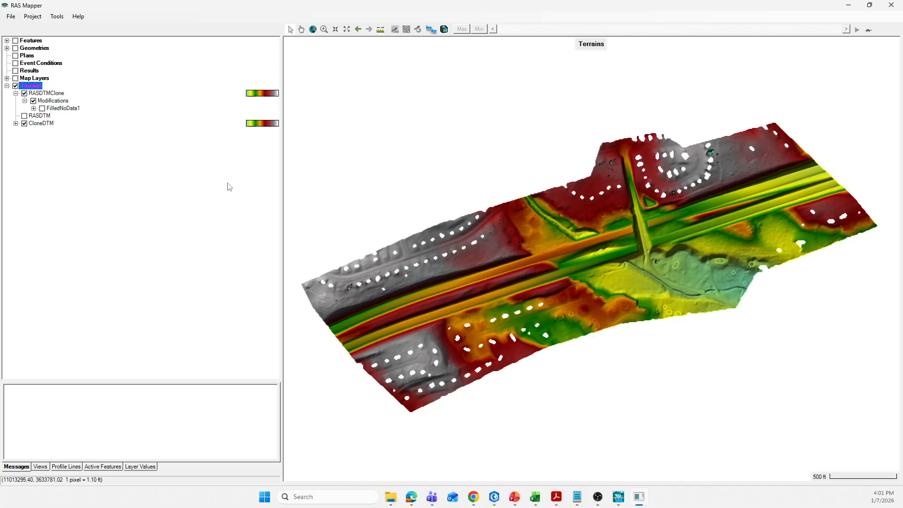
Move the CloneDTM terrain layer to the top of the Terrains group
click(37, 125)
right_click(38, 124)
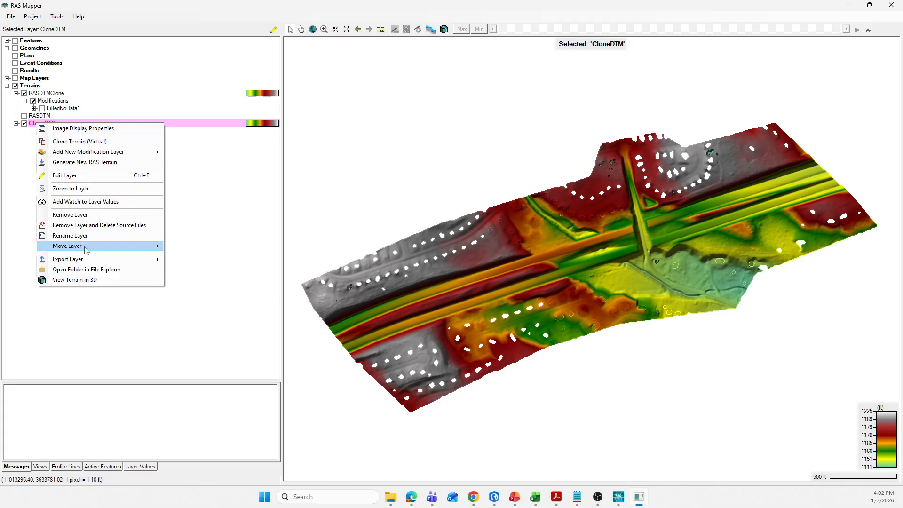
click(184, 247)
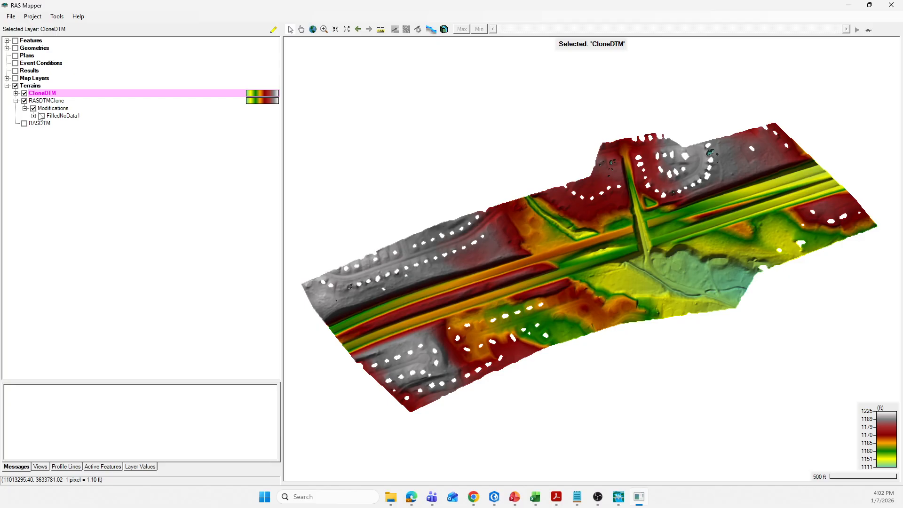
Hide the CloneDTM and RASDTMClone terrains and display the original RASDTM terrain around the cul-de-sac
click(25, 93)
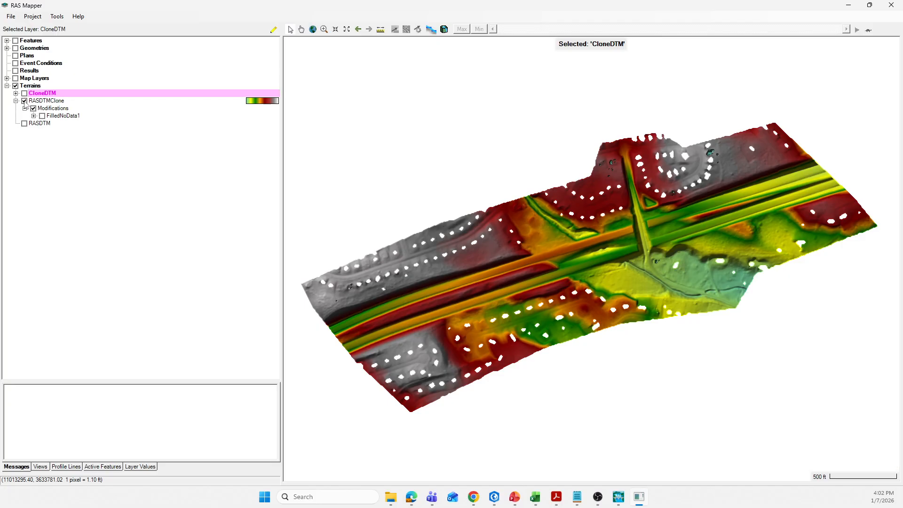
click(24, 100)
click(25, 123)
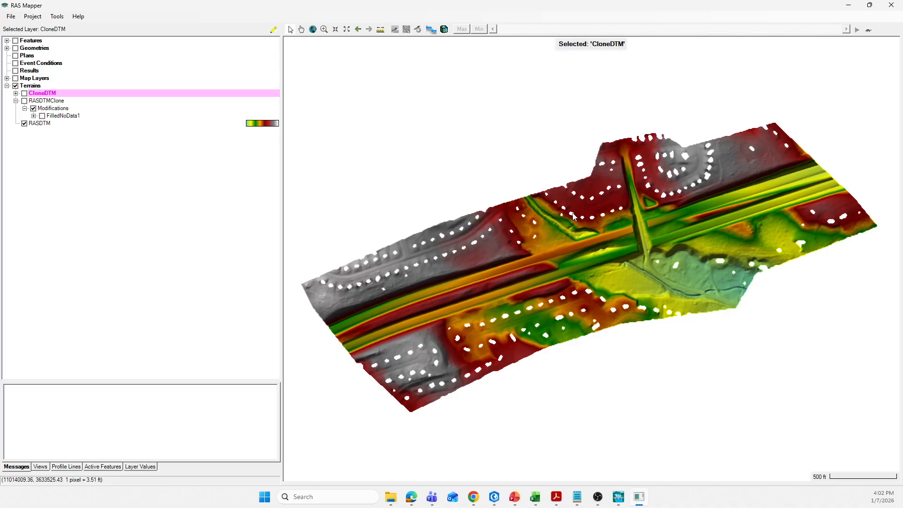
scroll(573, 217, up, 1)
scroll(573, 216, up, 1)
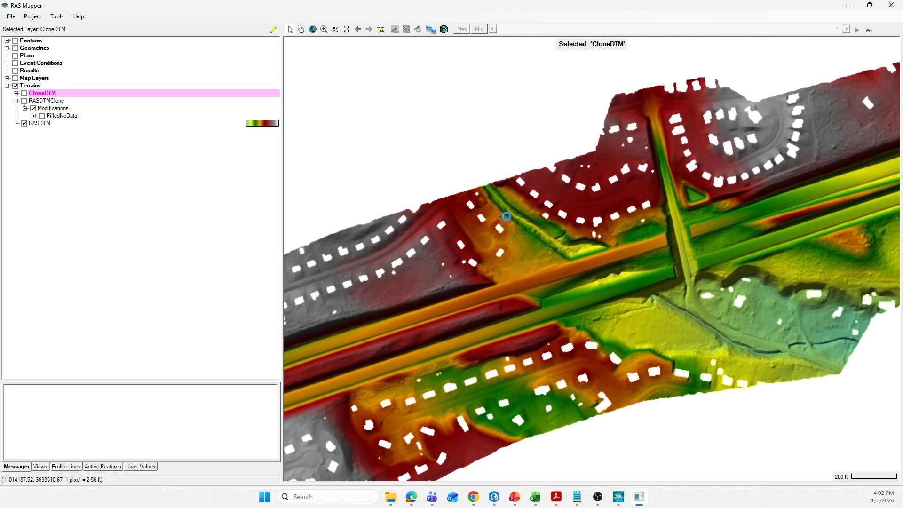
scroll(477, 204, up, 1)
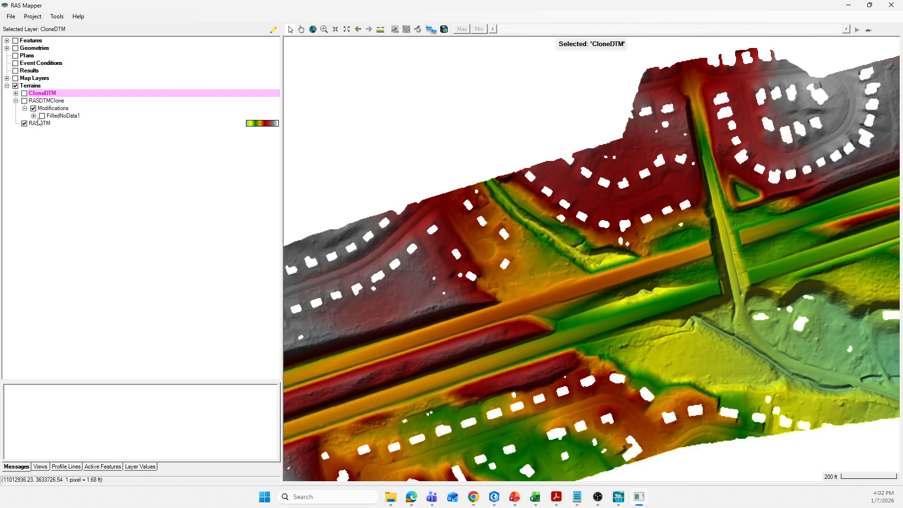
Compare RASDTMClone and CloneDTM against the original RASDTM, leaving only CloneDTM displayed and RASDTMClone collapsed
click(24, 100)
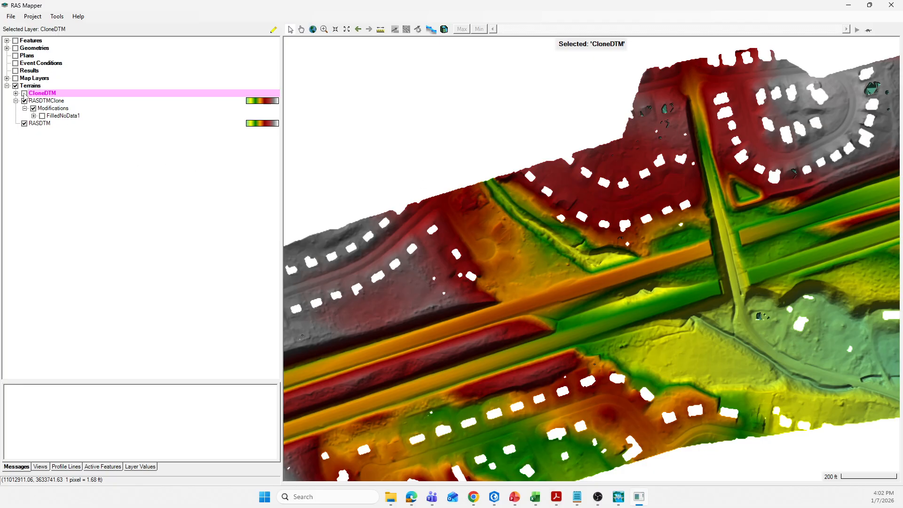
click(24, 101)
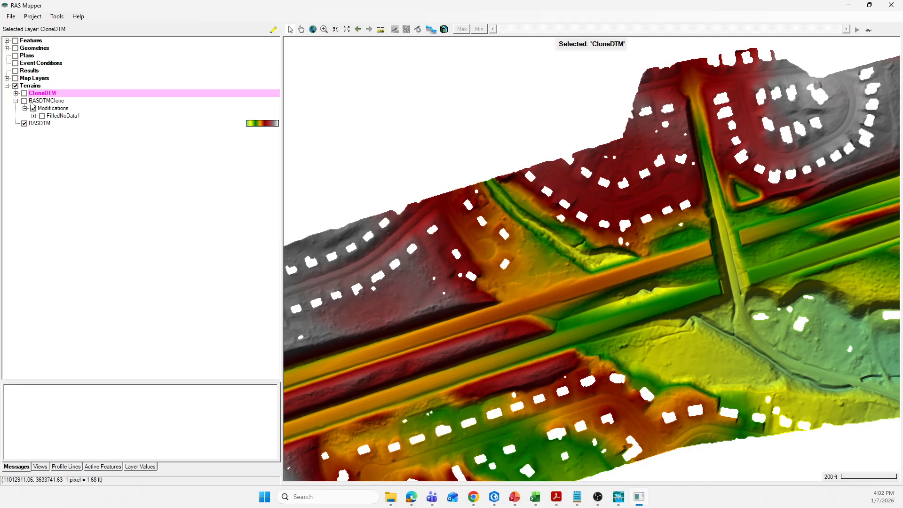
click(25, 93)
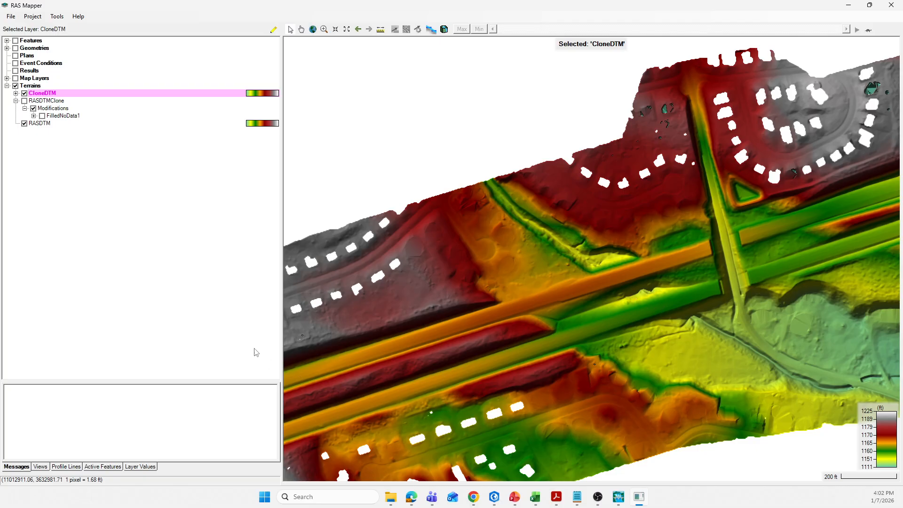
click(15, 101)
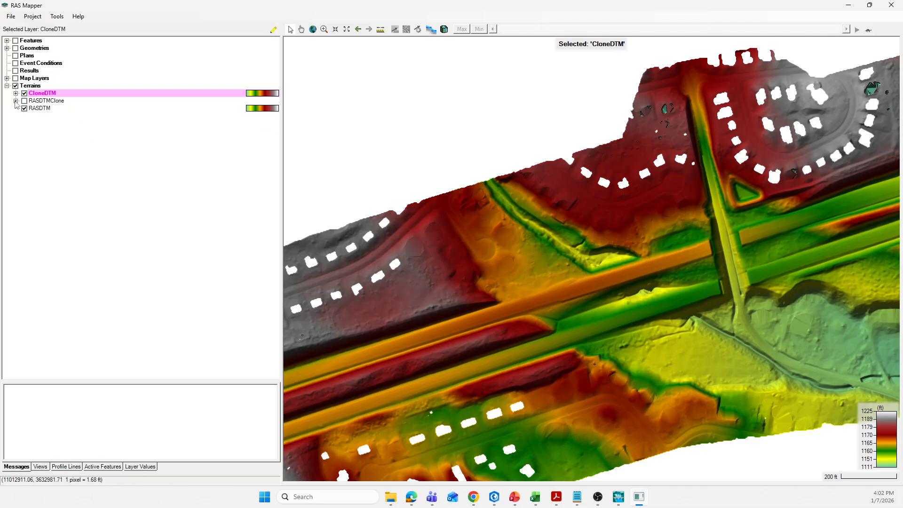
click(24, 108)
Associate the Base-Geometry layer with the CloneDTM terrain in the geometry layer associations
click(30, 49)
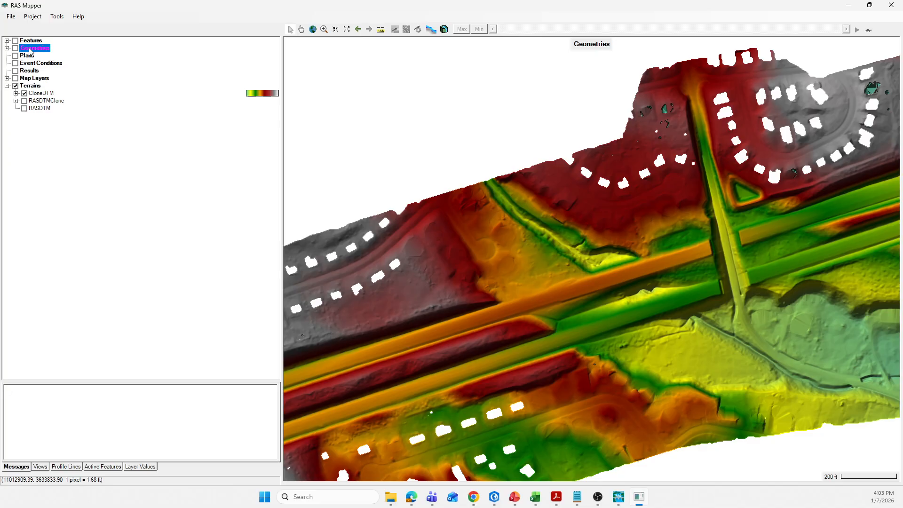
right_click(29, 49)
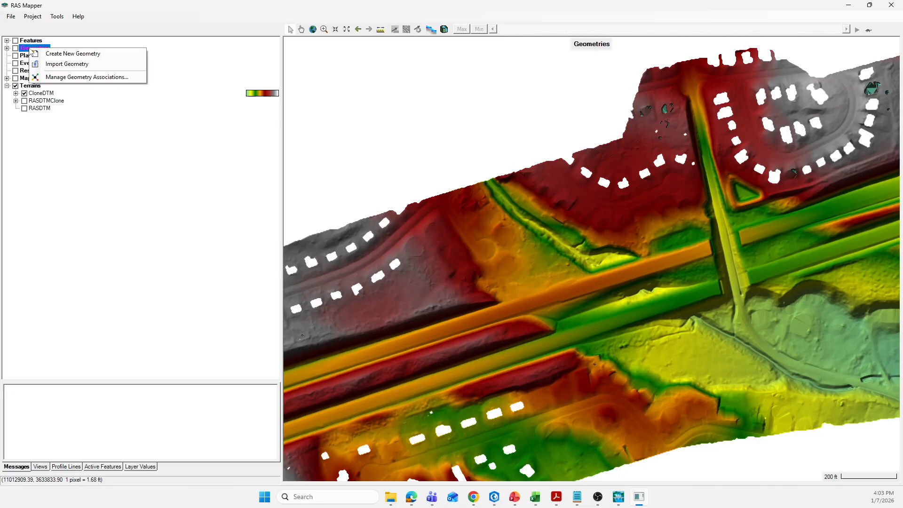
click(68, 77)
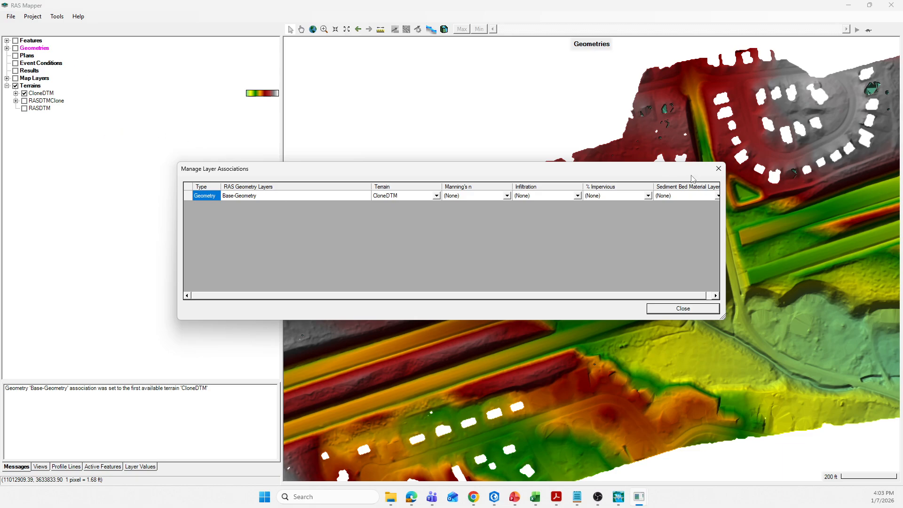
click(718, 168)
right_click(46, 53)
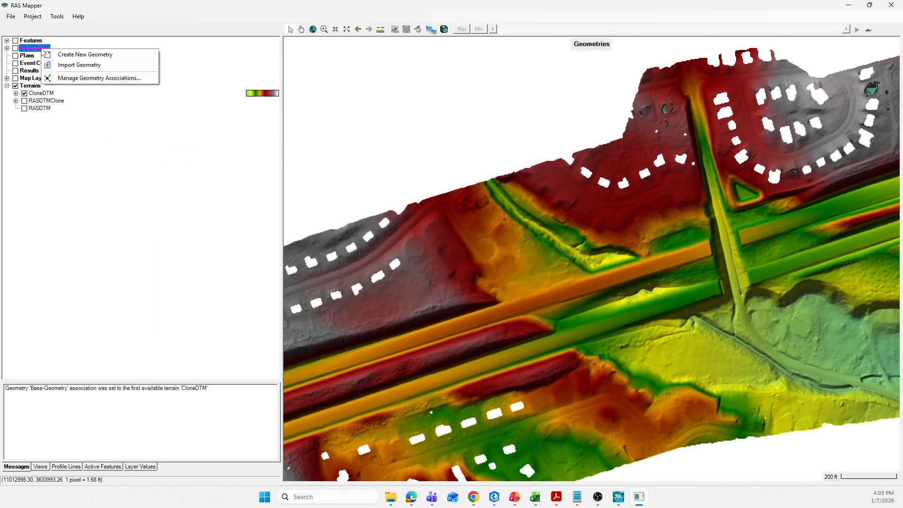
click(96, 79)
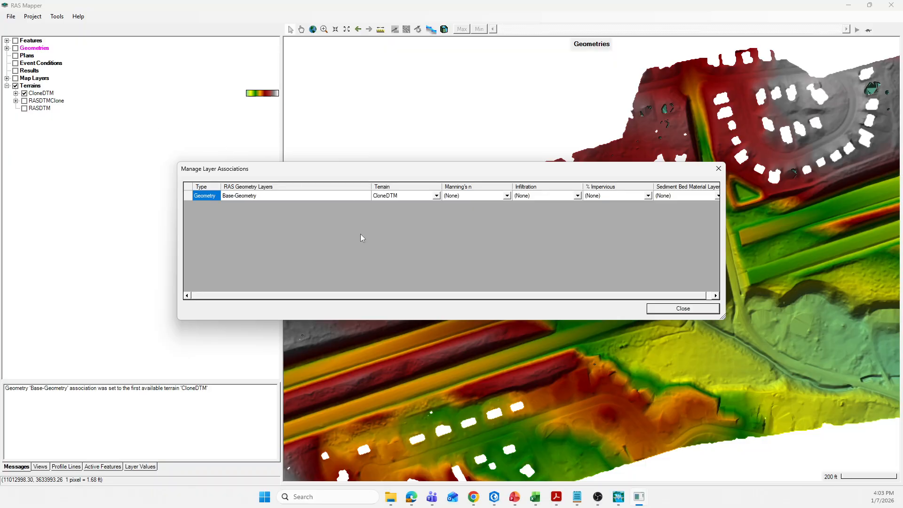
click(436, 197)
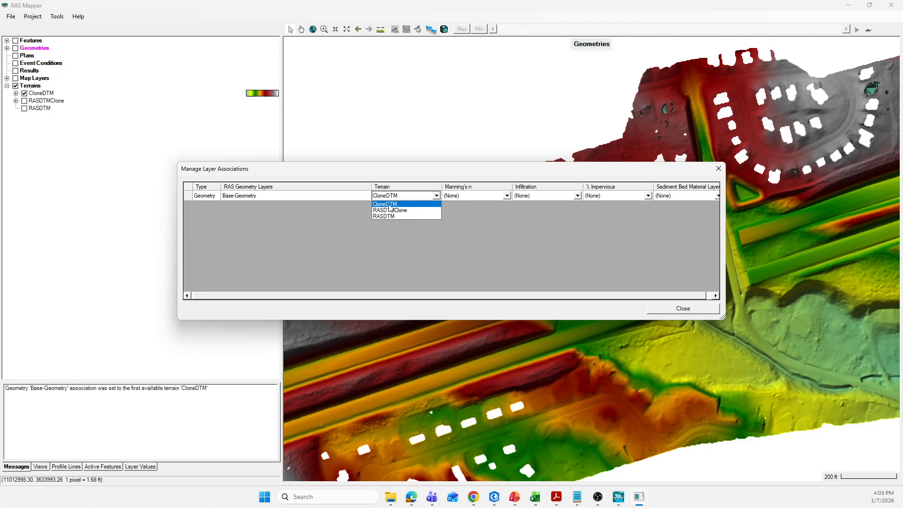
click(389, 204)
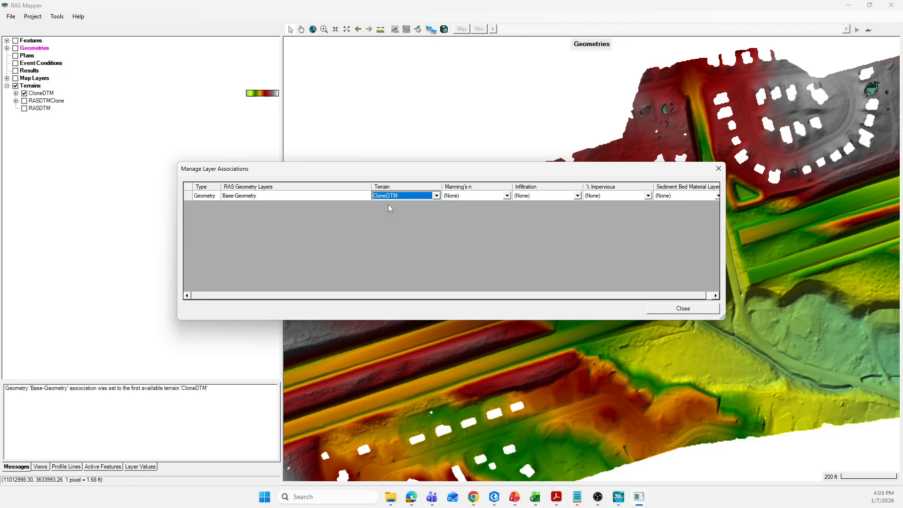
Check the Manning's n and Infiltration association choices for Base-Geometry, and close the layer associations
click(508, 197)
click(508, 198)
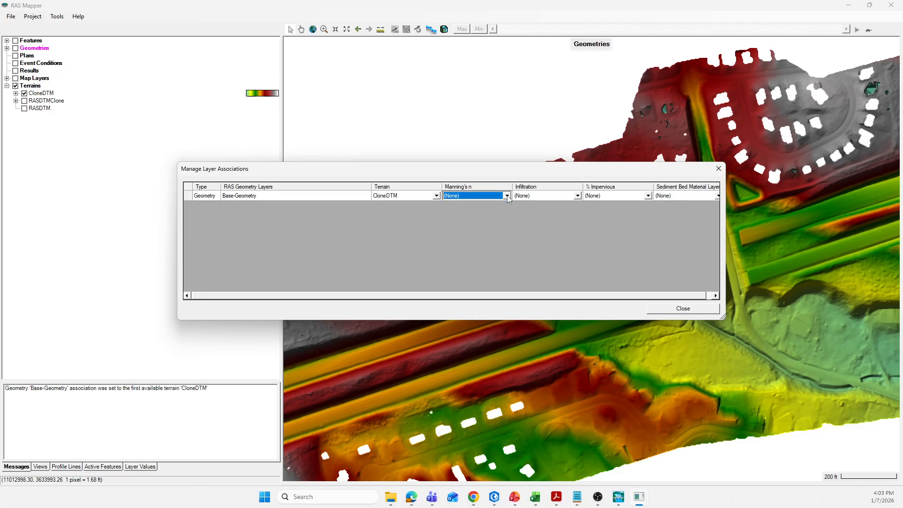
click(578, 197)
click(579, 199)
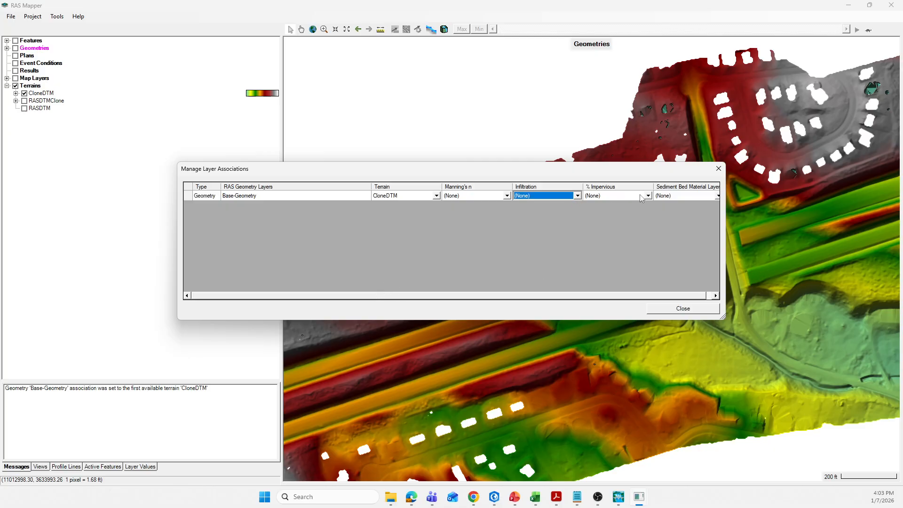
click(577, 197)
click(577, 197)
drag(457, 176, 413, 172)
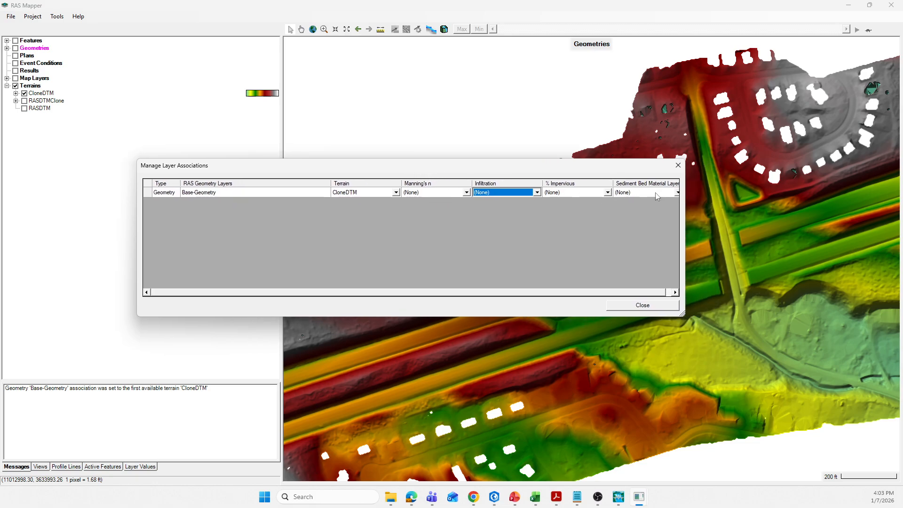
drag(489, 171, 511, 166)
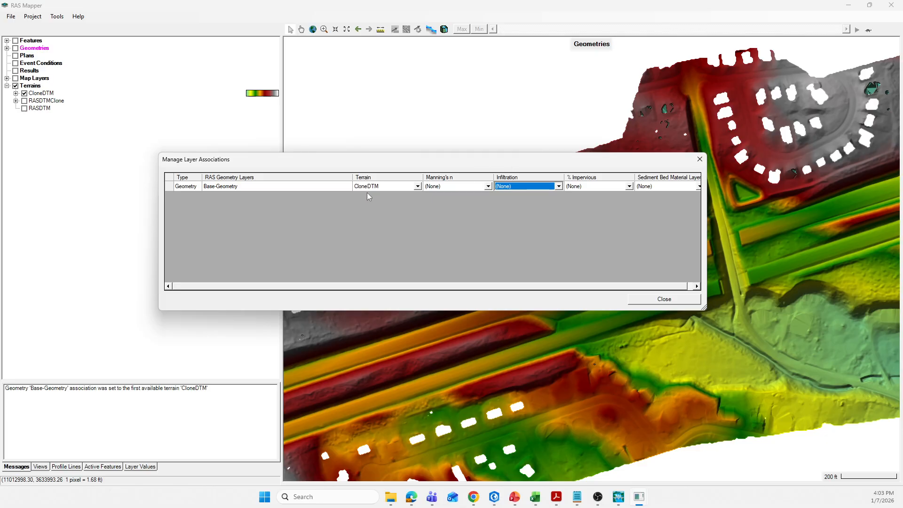
drag(338, 165, 355, 159)
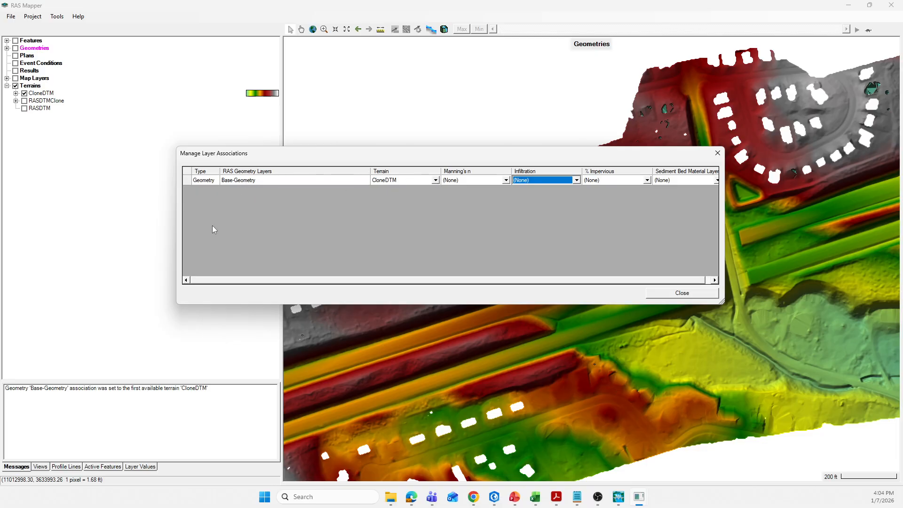
click(666, 295)
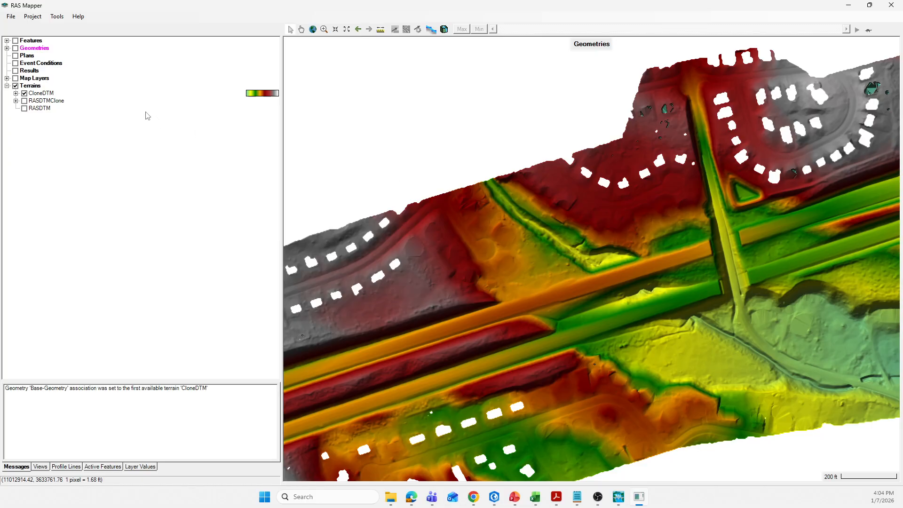
Save the RAS Mapper project with the updated terrain association
click(32, 16)
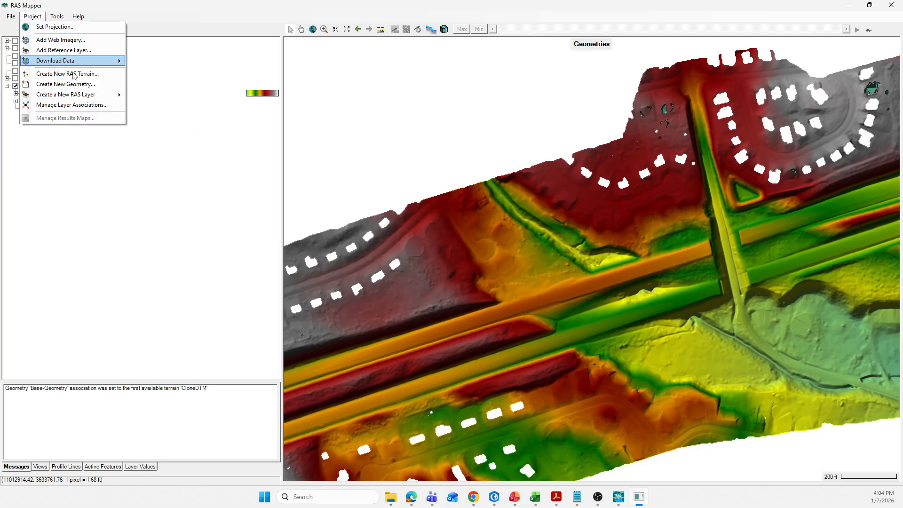
mouse_move(7, 17)
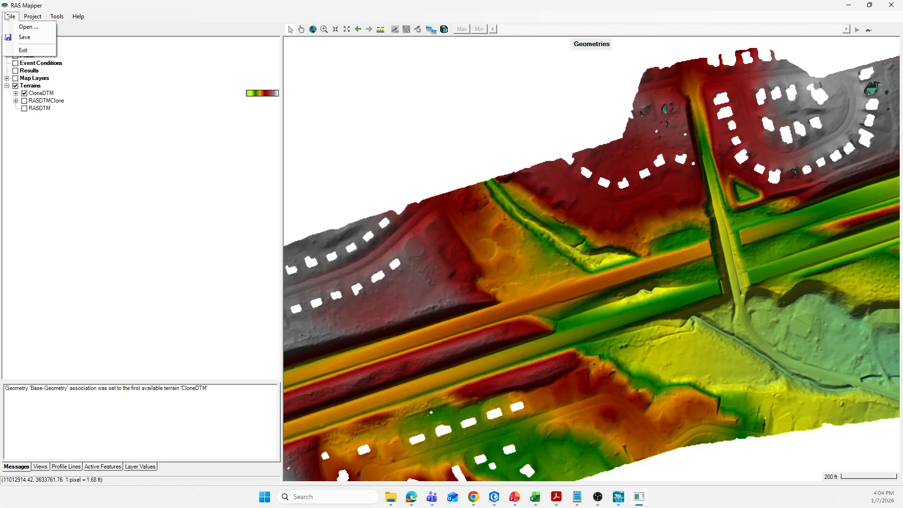
click(25, 37)
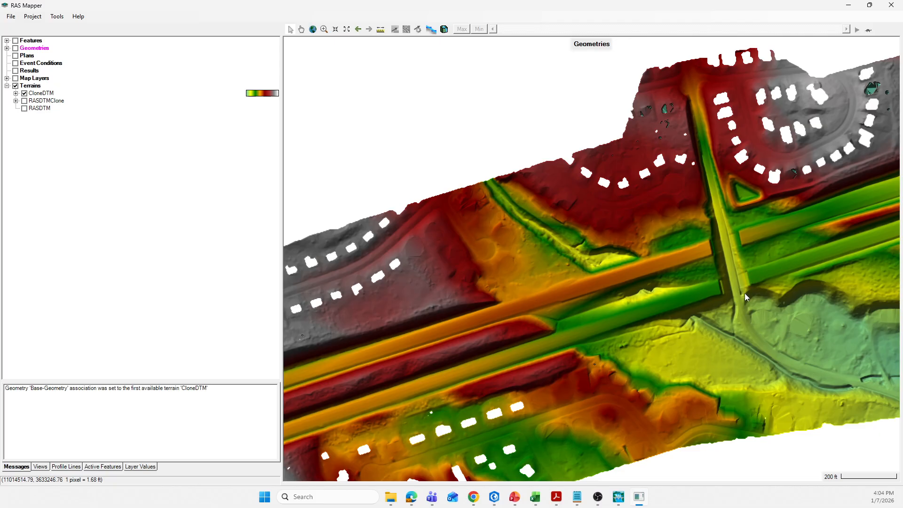
Examine the CloneDTM terrain where the stream channel meets the two highway embankments and continues downstream
scroll(748, 282, up, 1)
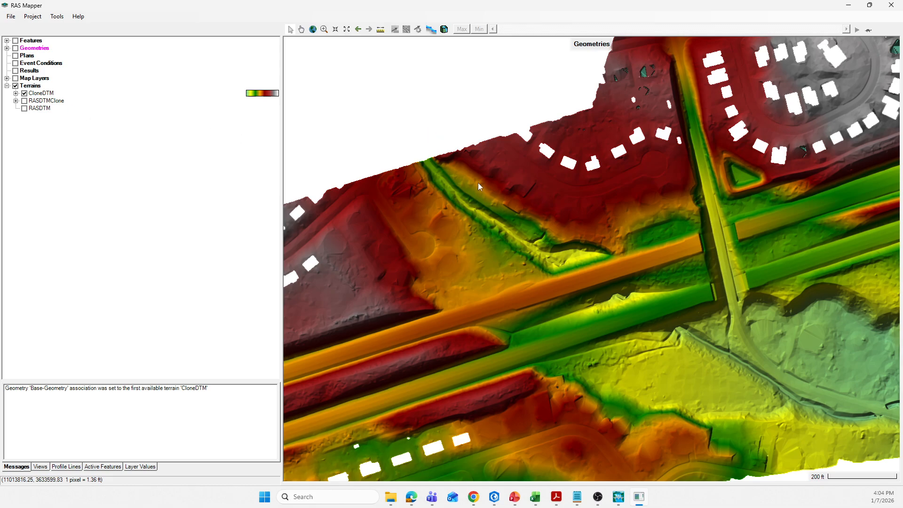
click(301, 30)
drag(459, 216, 409, 165)
scroll(463, 151, up, 1)
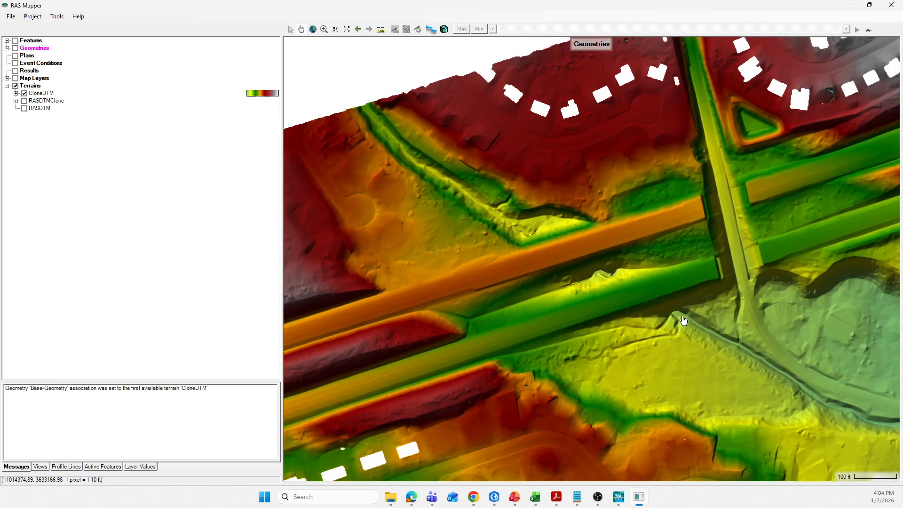
drag(683, 319, 626, 300)
scroll(441, 218, up, 1)
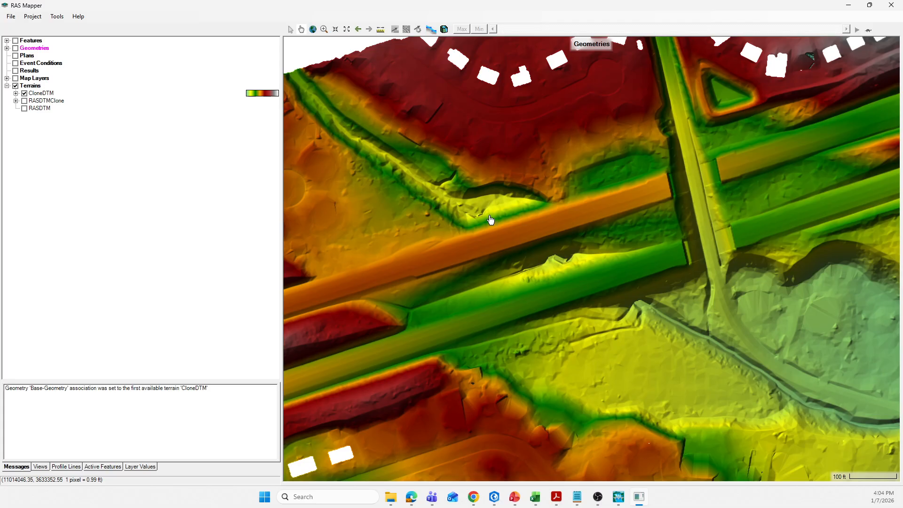
scroll(490, 219, up, 2)
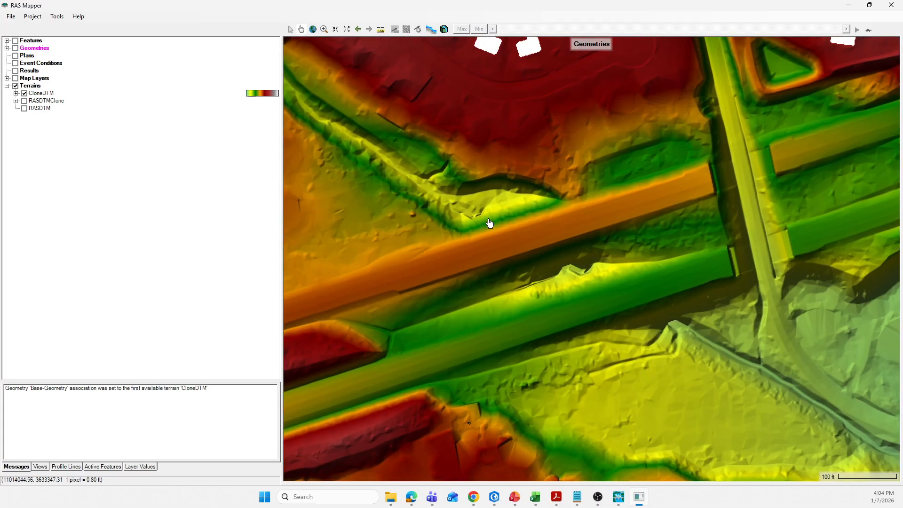
scroll(484, 228, down, 2)
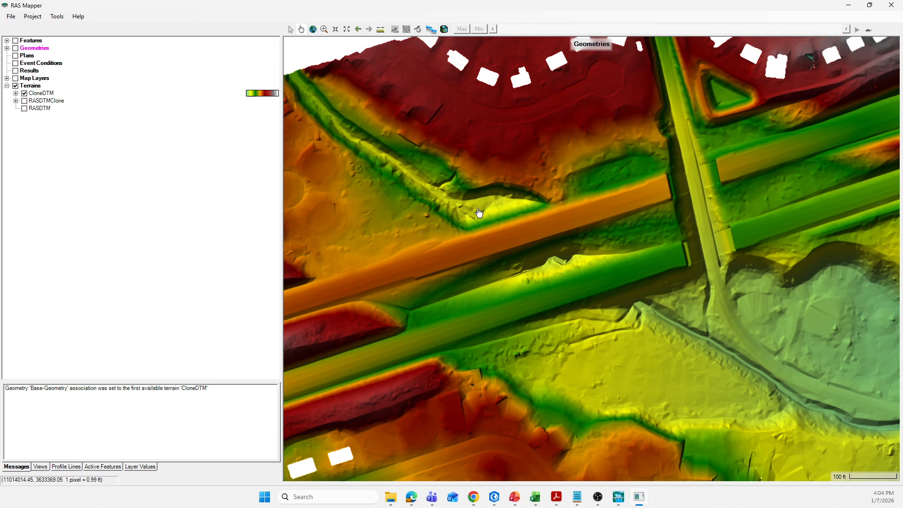
drag(601, 335, 595, 325)
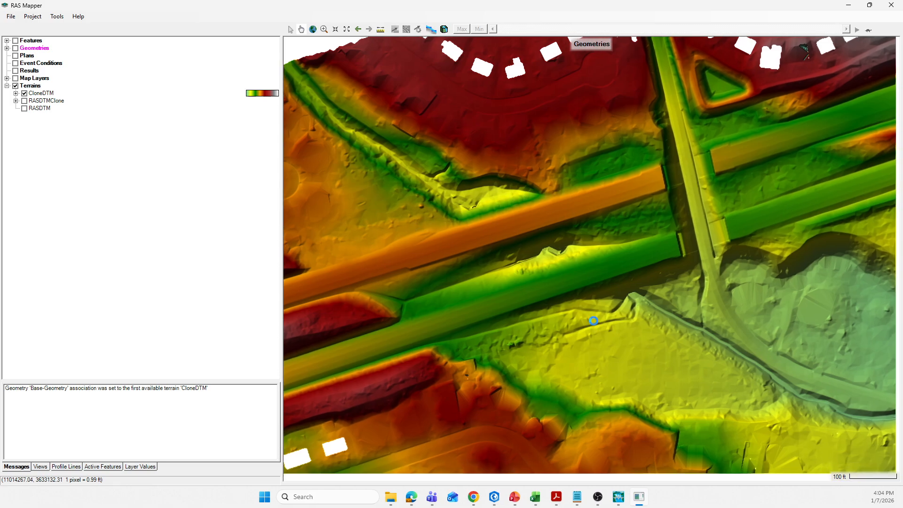
drag(539, 159, 537, 181)
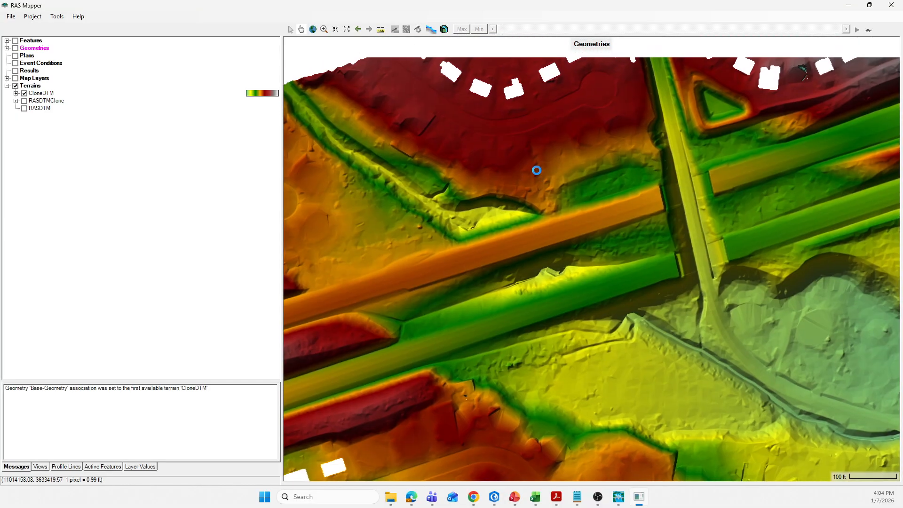
Turn on Features and add the existing Culvert_PaintBranch.shp layer from the F03_Shapefiles folder, viewing it over the highway crossing
click(16, 41)
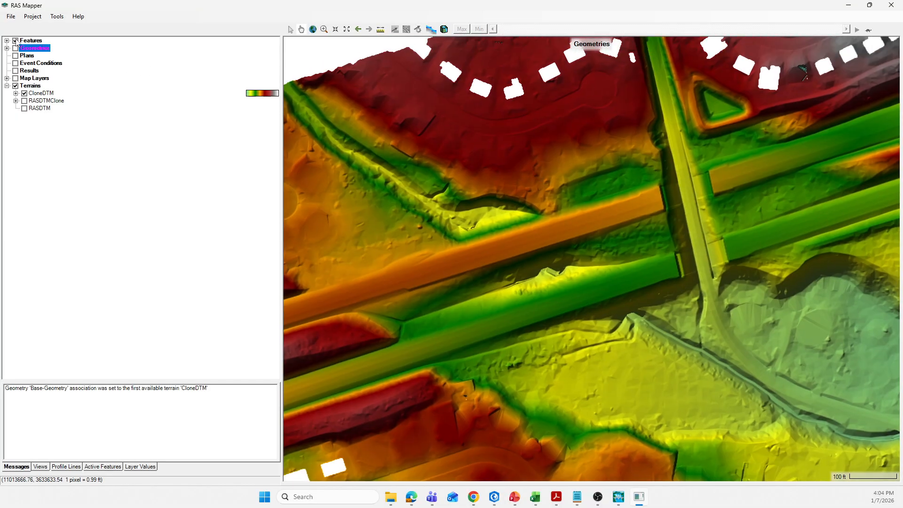
right_click(30, 41)
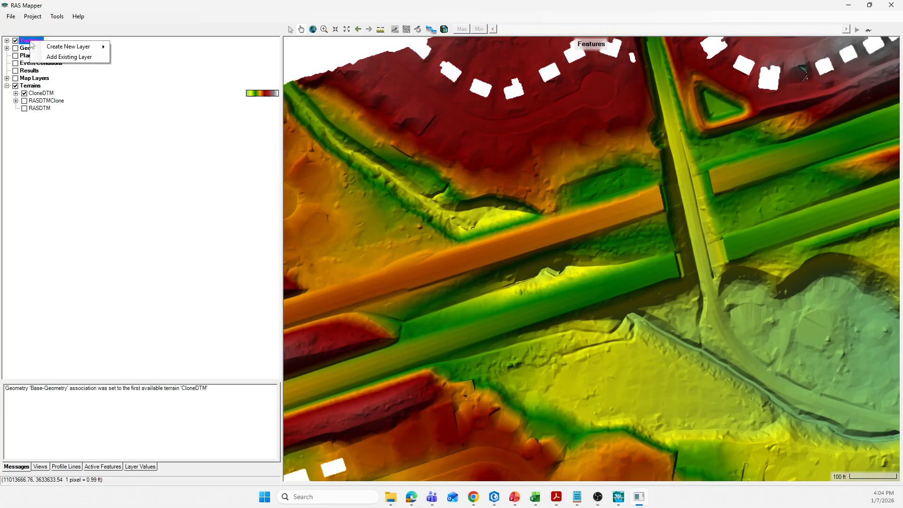
click(64, 56)
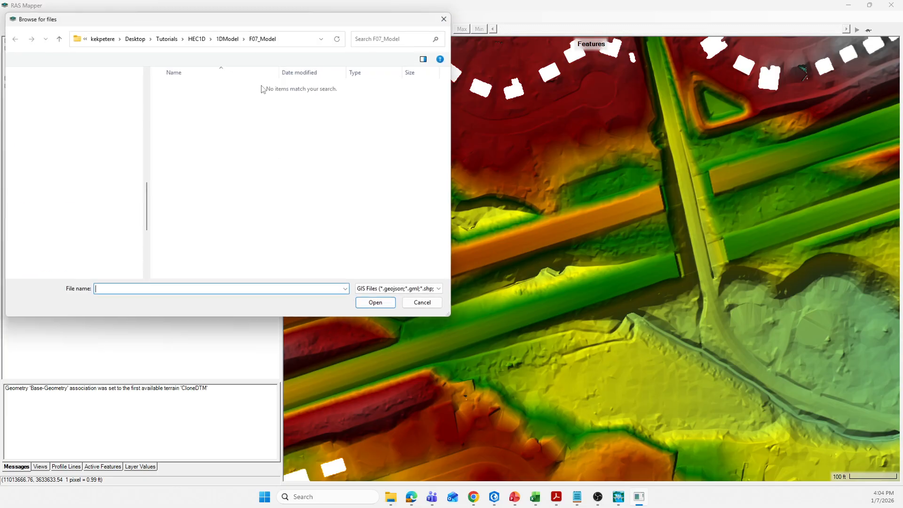
click(228, 38)
double_click(193, 113)
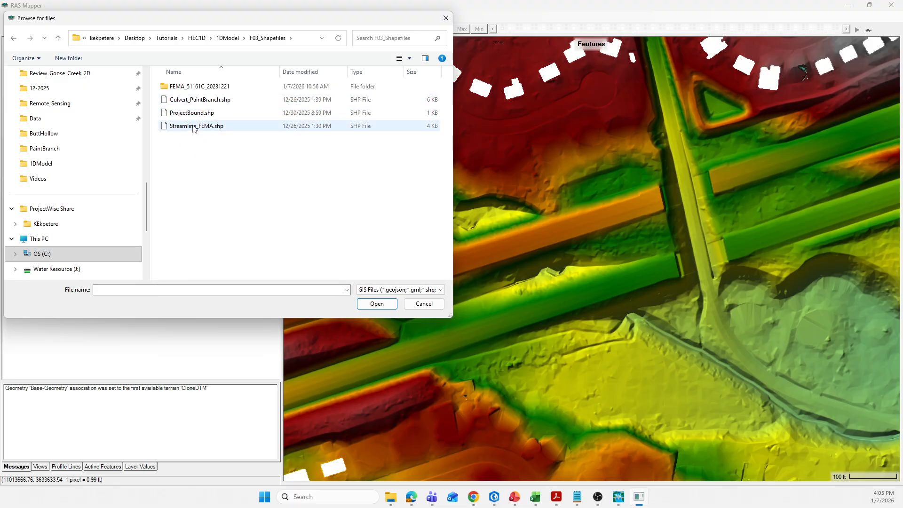
click(197, 101)
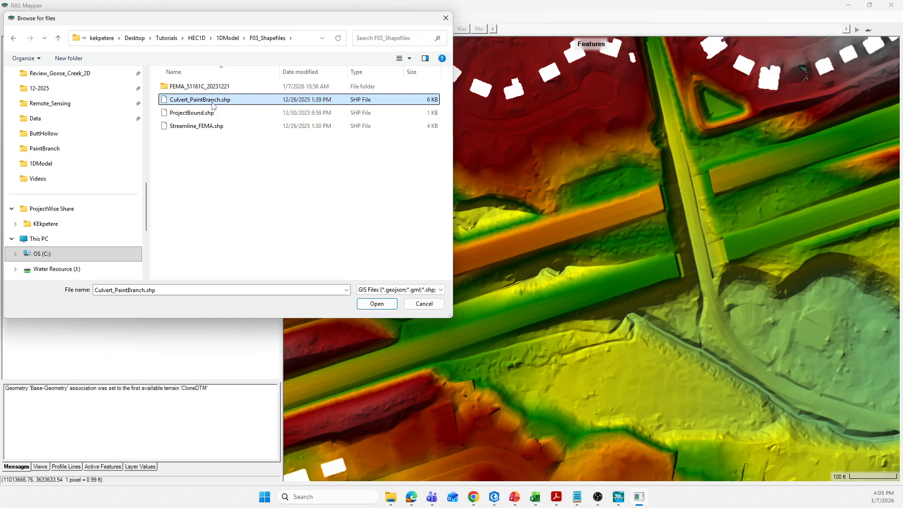
click(376, 303)
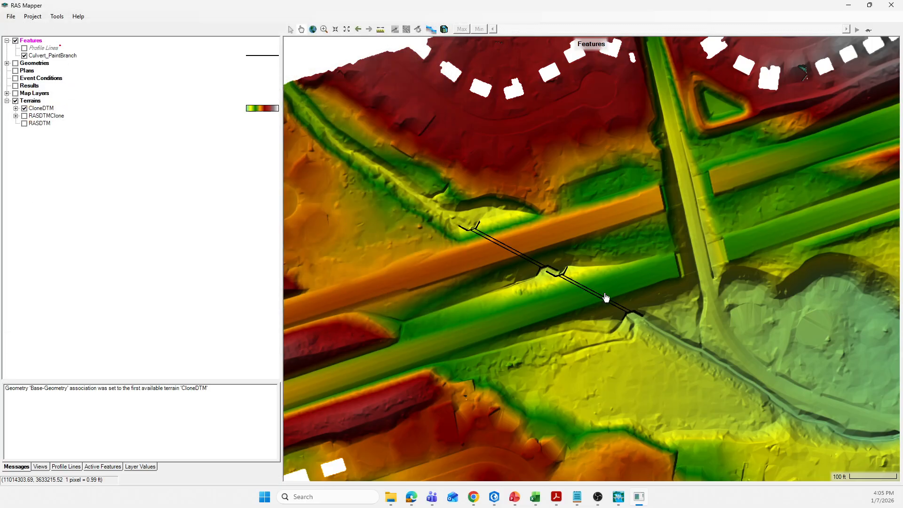
scroll(551, 258, up, 3)
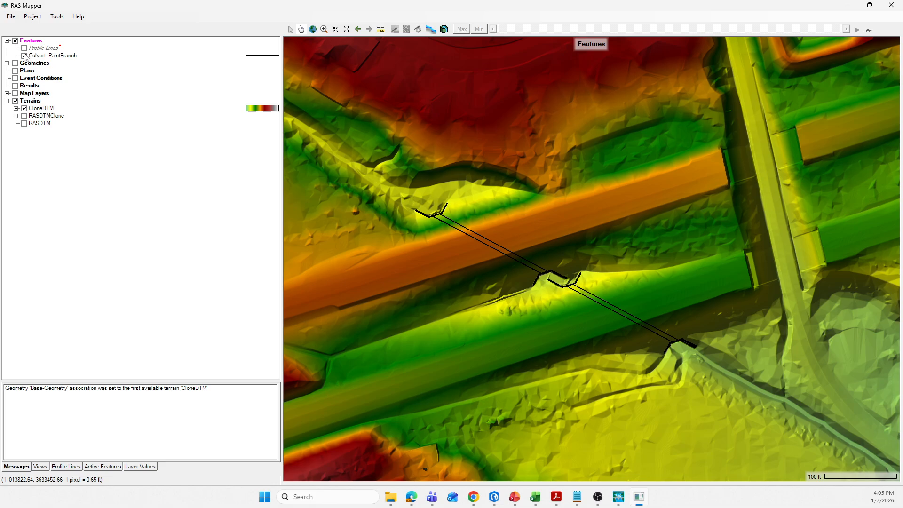
click(7, 41)
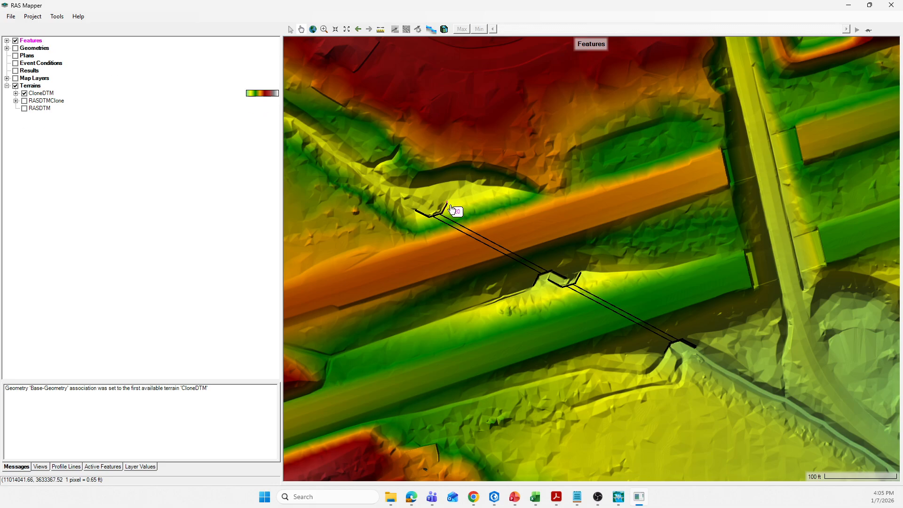
scroll(494, 231, up, 2)
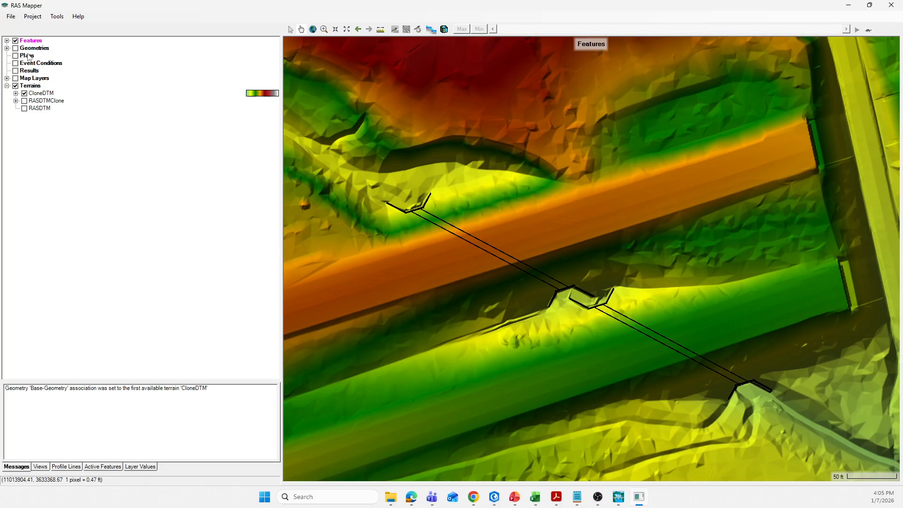
Set the Culvert_PaintBranch layer's line color to Lavender in its layer properties
click(7, 40)
click(47, 56)
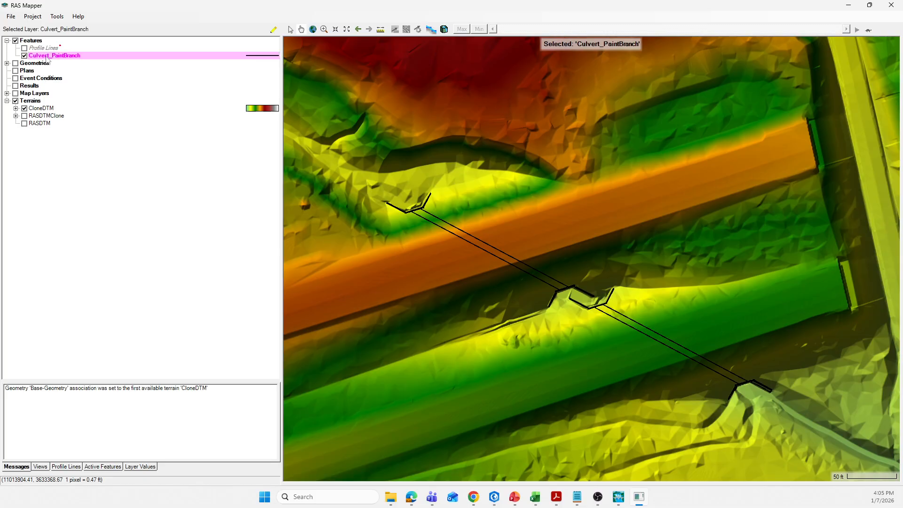
right_click(49, 58)
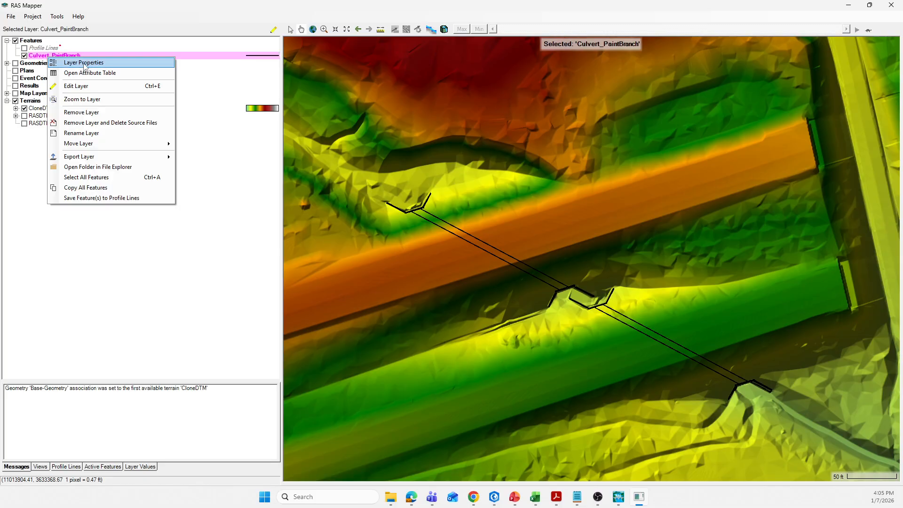
click(84, 63)
click(387, 177)
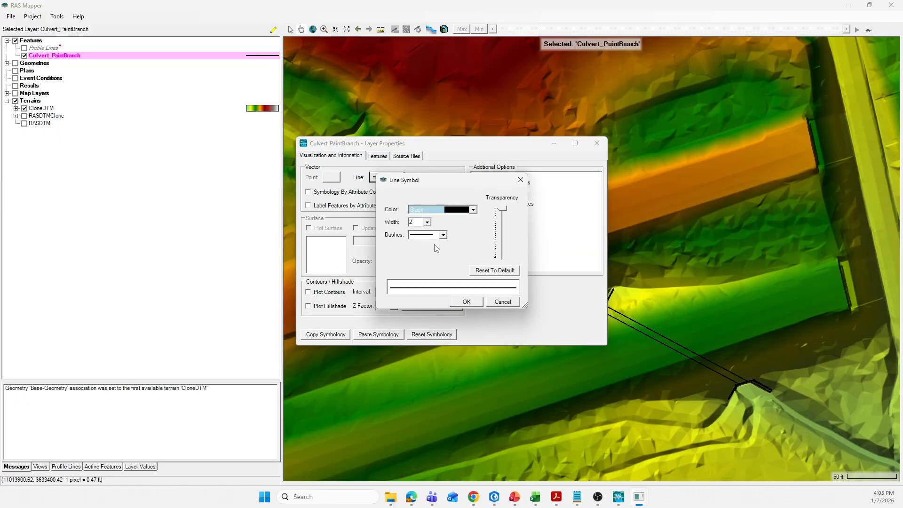
click(473, 211)
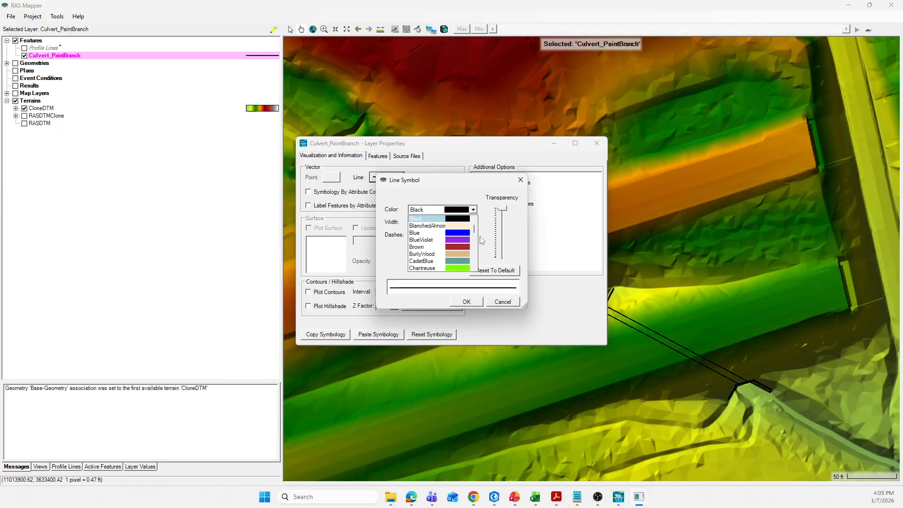
scroll(475, 235, down, 6)
scroll(475, 237, down, 5)
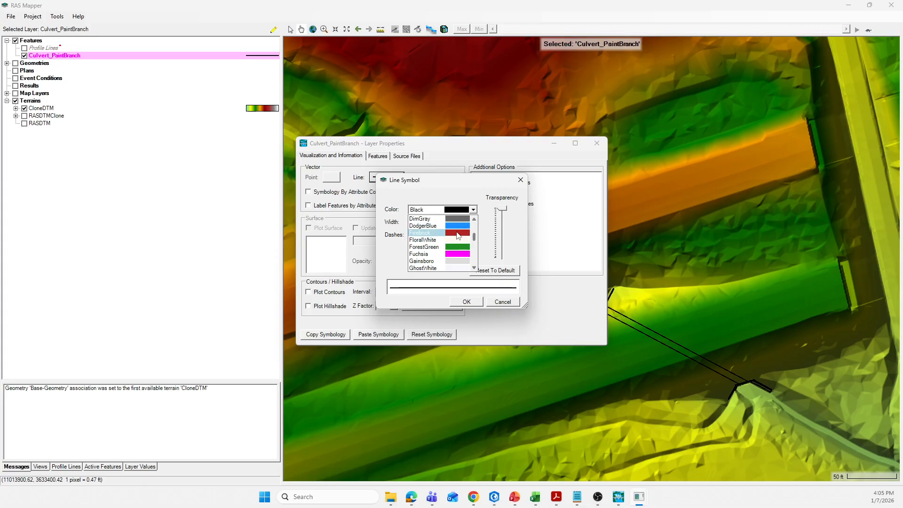
drag(475, 241, 476, 244)
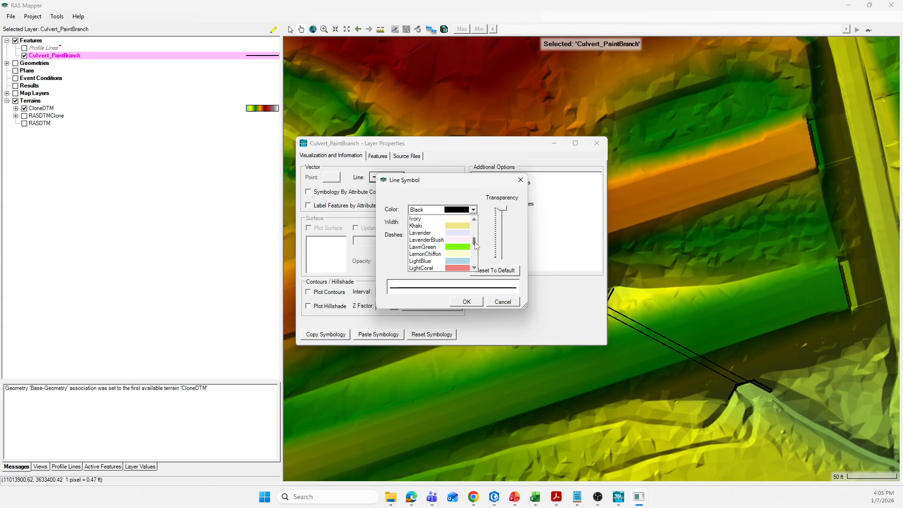
click(460, 232)
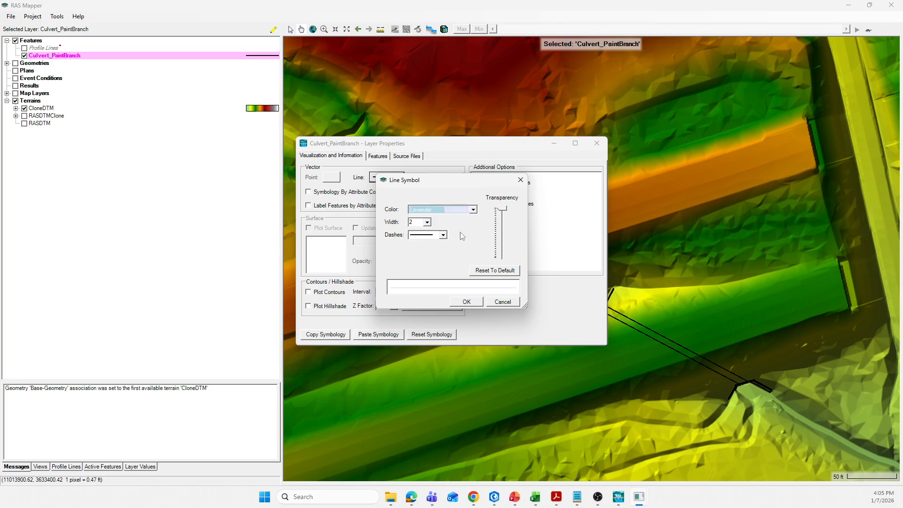
click(467, 302)
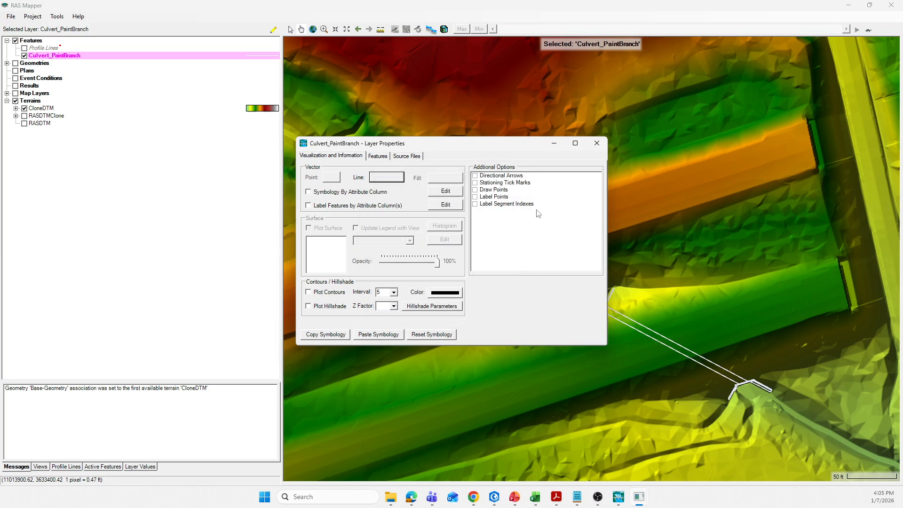
click(597, 143)
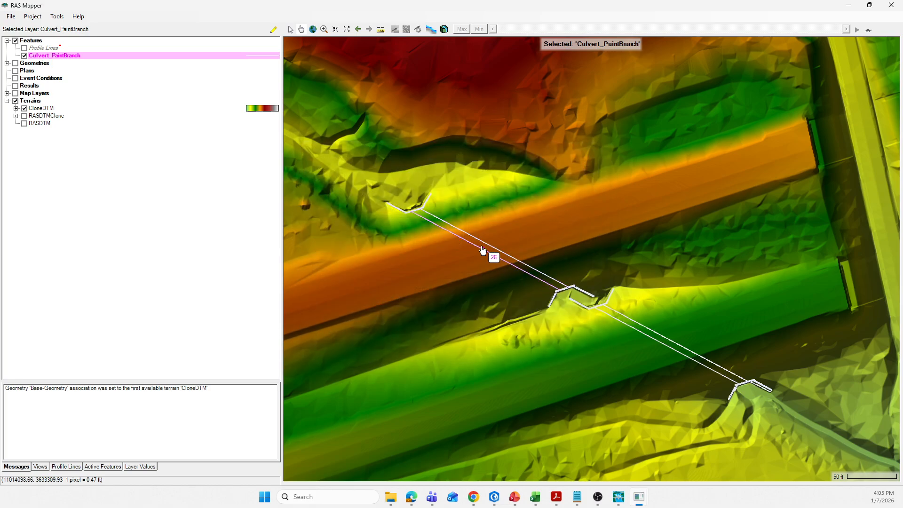
Examine how the culvert lines connect the upstream and downstream channel beneath both highway embankments
scroll(516, 294, up, 1)
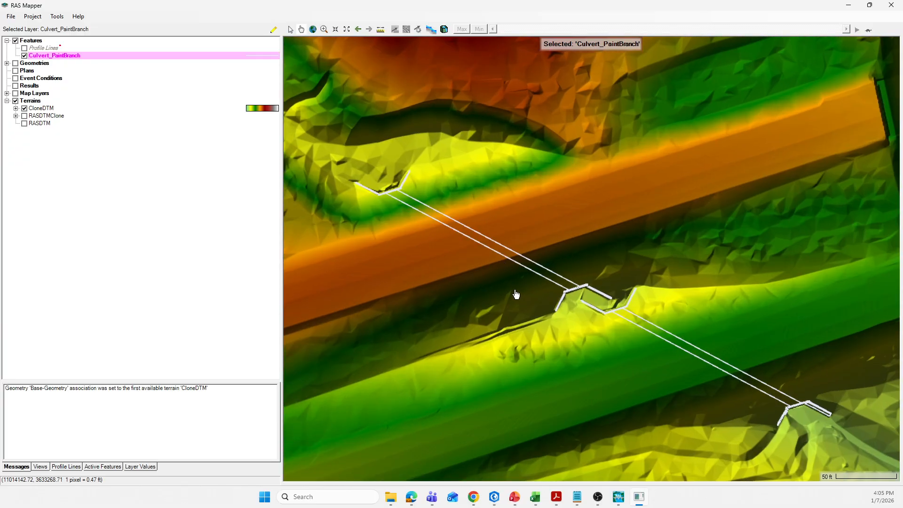
scroll(389, 181, down, 2)
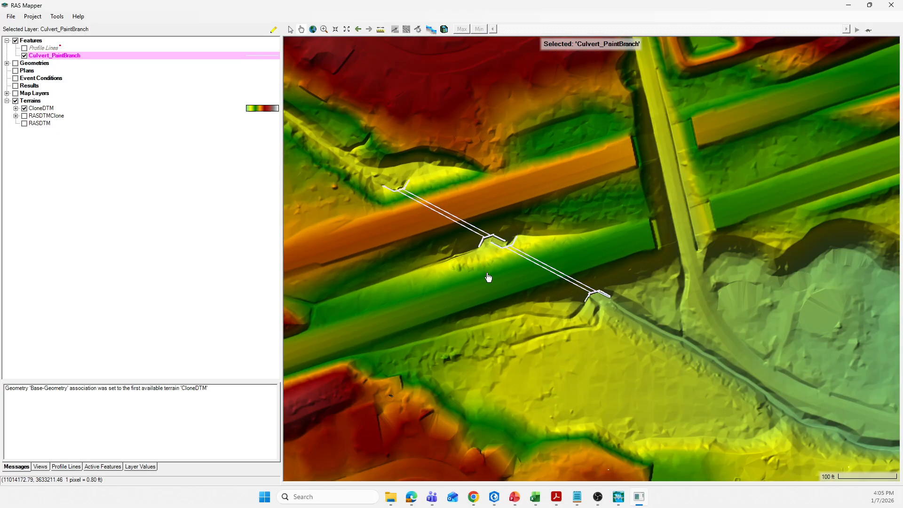
scroll(584, 258, down, 1)
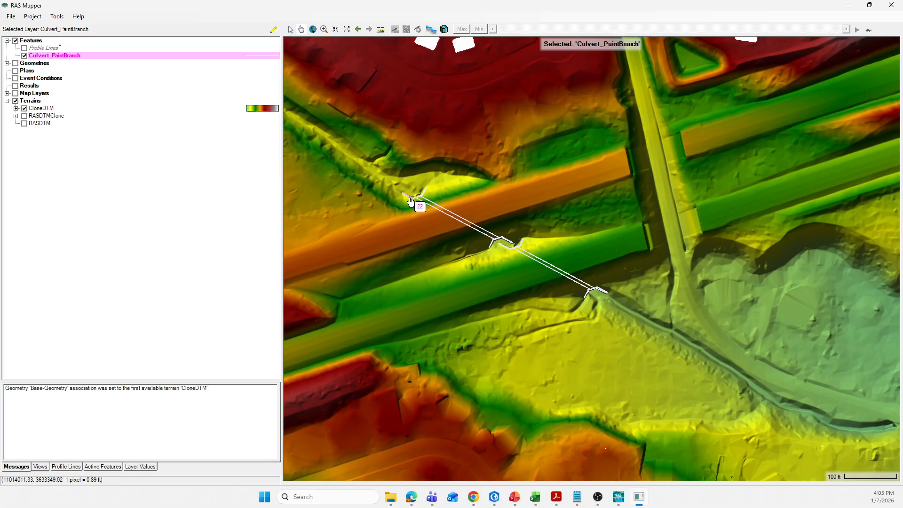
scroll(411, 201, up, 2)
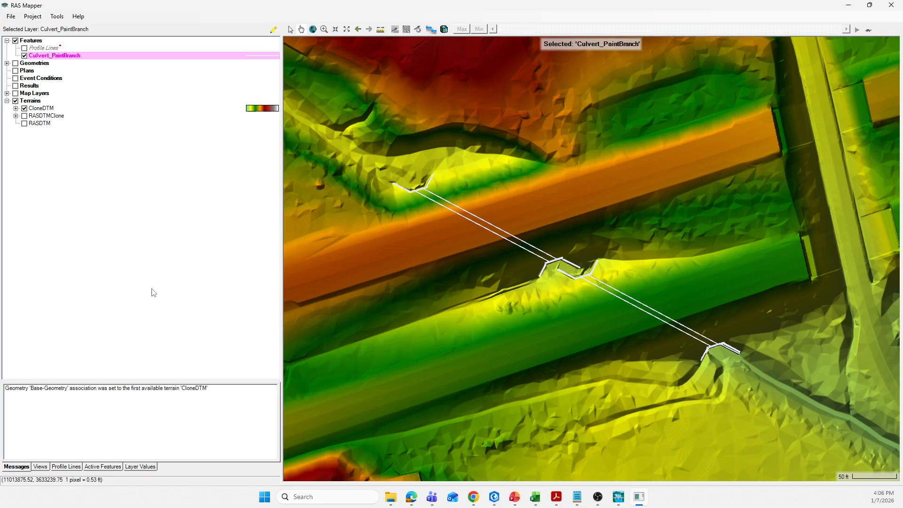
scroll(472, 213, down, 1)
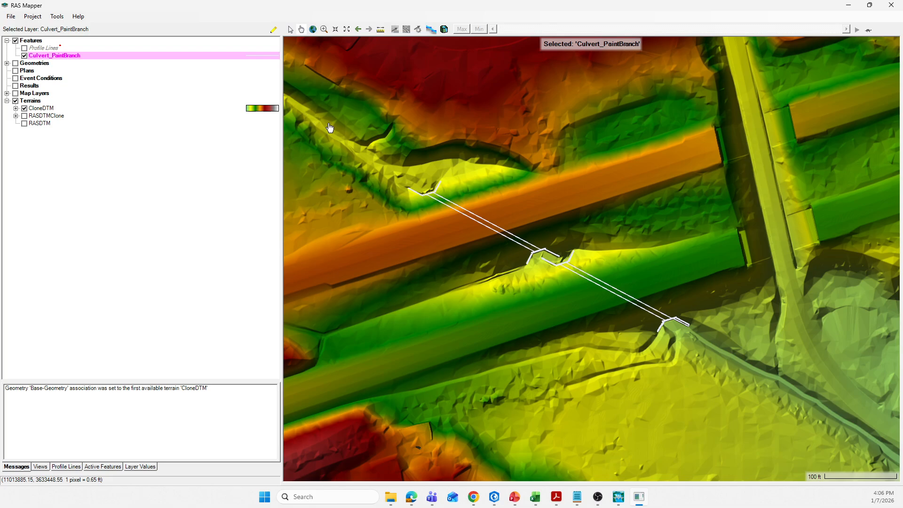
scroll(605, 288, down, 1)
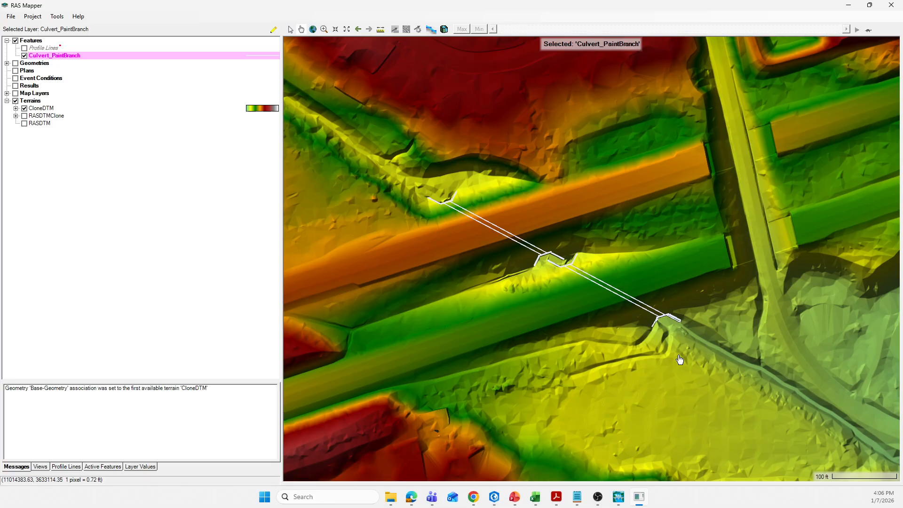
scroll(606, 288, down, 3)
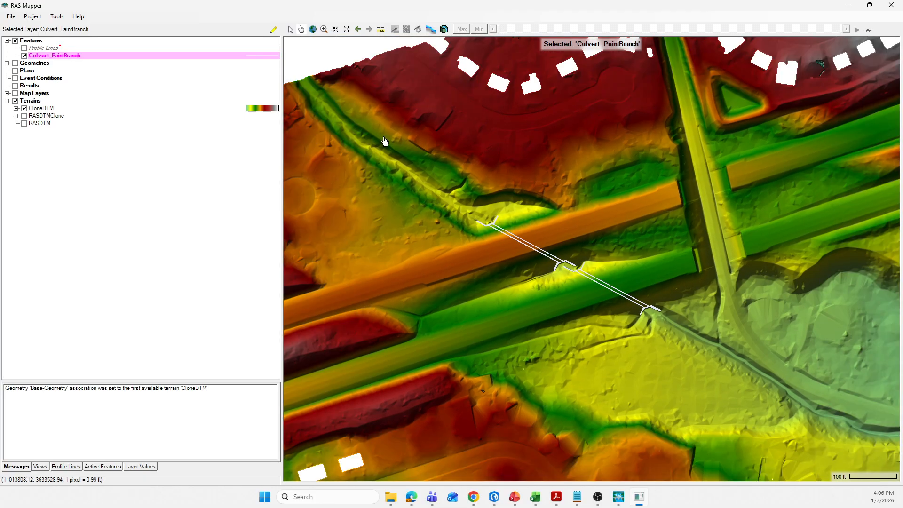
scroll(500, 229, up, 1)
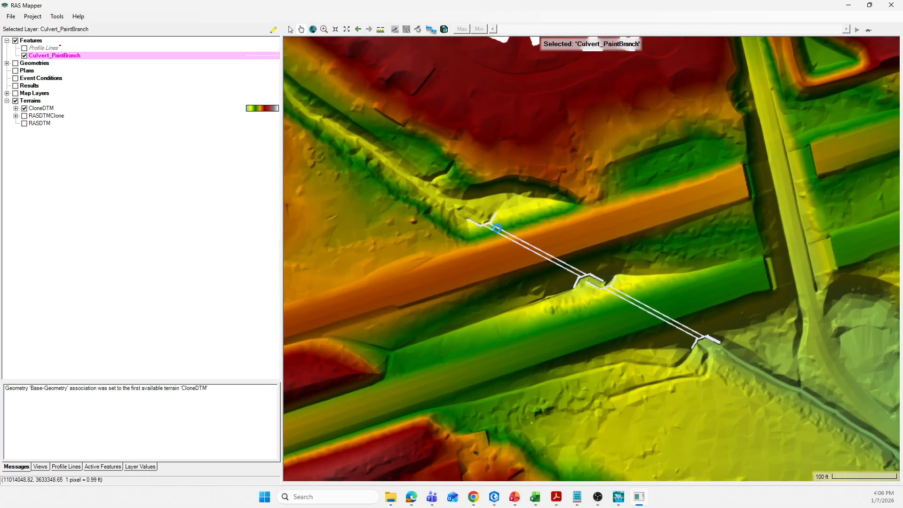